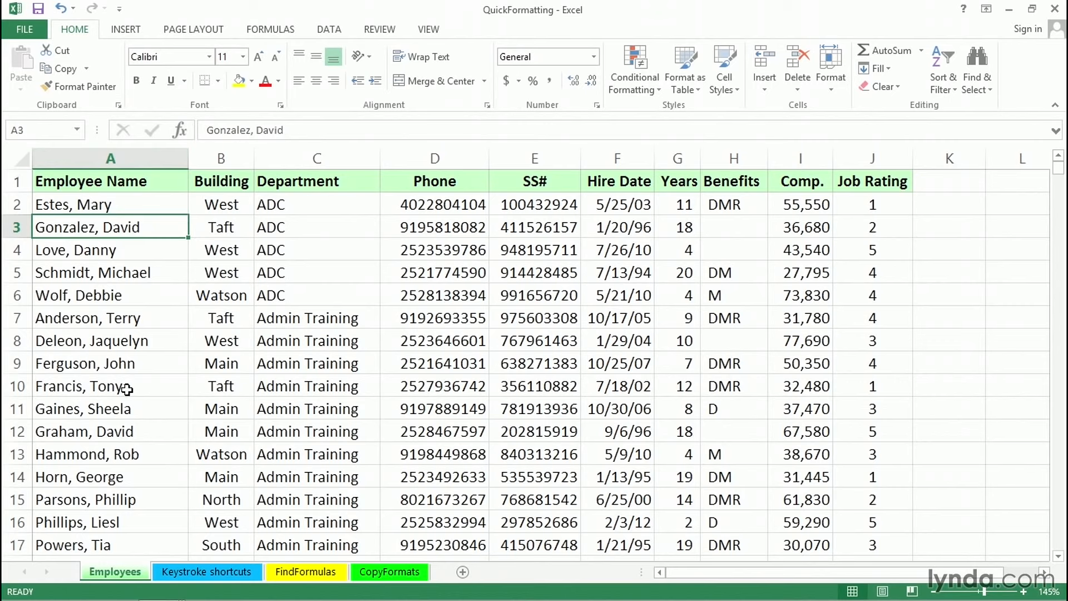
# Step: Apply strikethrough to the employee record in A9:J9 and toggle it back off
pyautogui.click(112, 364)
pyautogui.moveTo(113, 363); pyautogui.dragTo(850, 362)
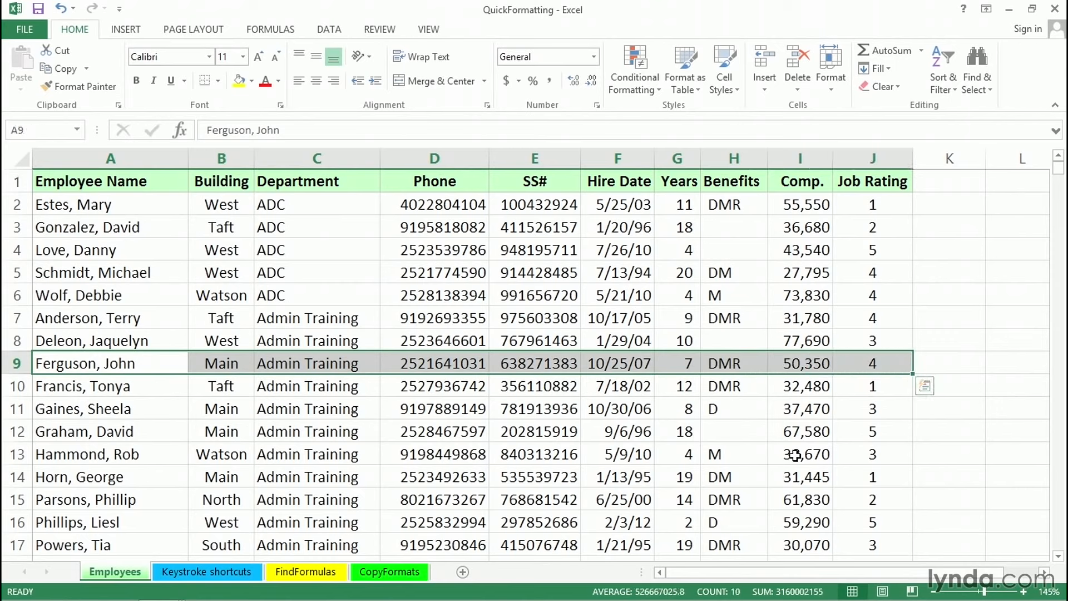
pyautogui.hotkey('ctrl', '5')
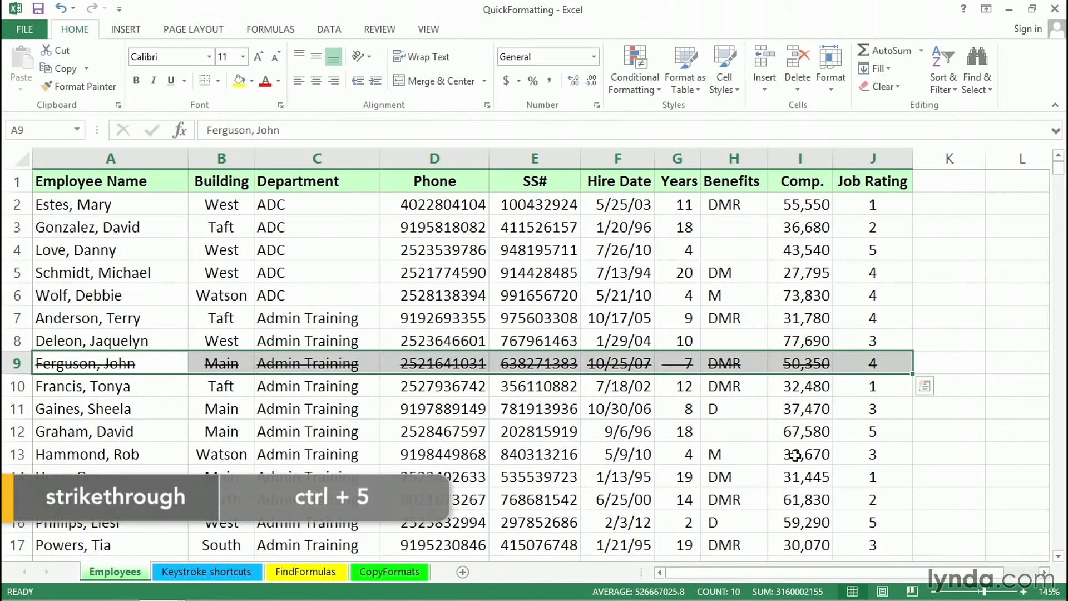
pyautogui.hotkey('ctrl', '5')
pyautogui.hotkey('ctrl', '5')
pyautogui.hotkey('ctrl', '5')
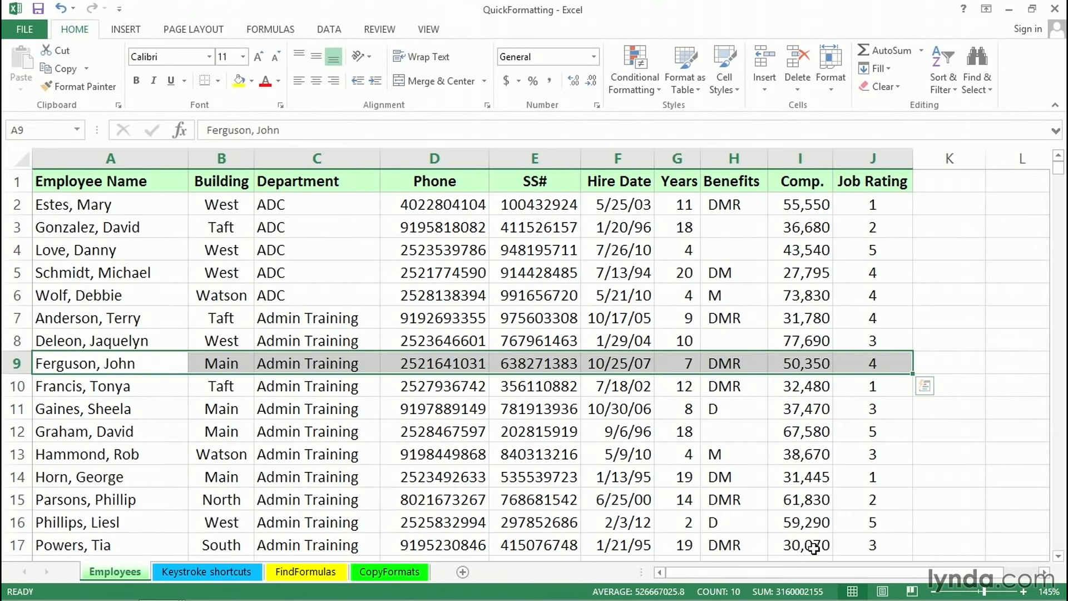
# Step: On the CopyFormats sheet, add an outline border around the January to June Sales and Expenses values in B4:G5
pyautogui.click(397, 582)
pyautogui.click(268, 304)
pyautogui.moveTo(268, 305); pyautogui.dragTo(711, 330)
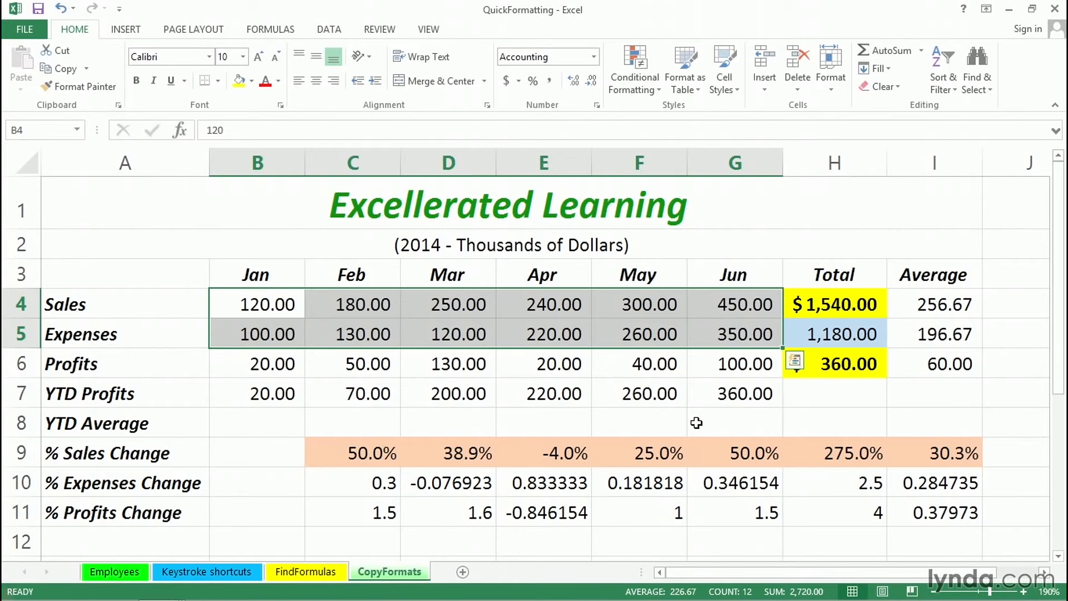
pyautogui.hotkey('ctrl', 'shift', '7')
pyautogui.click(466, 395)
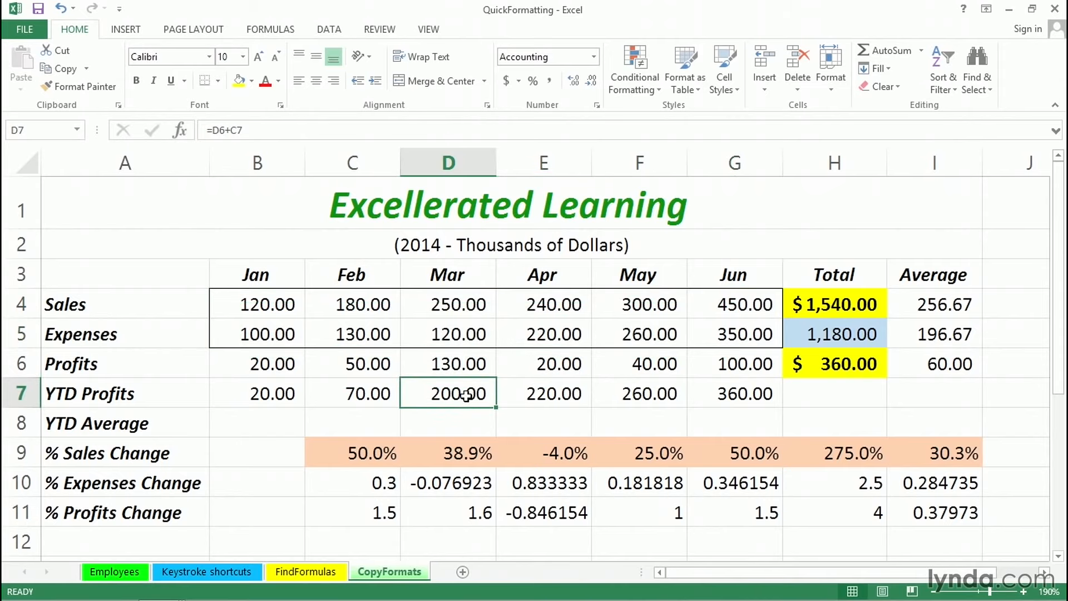
# Step: Open the FindFormulas sheet and examine its bordered ranges, including the percentage table and the Order Information block
pyautogui.click(313, 572)
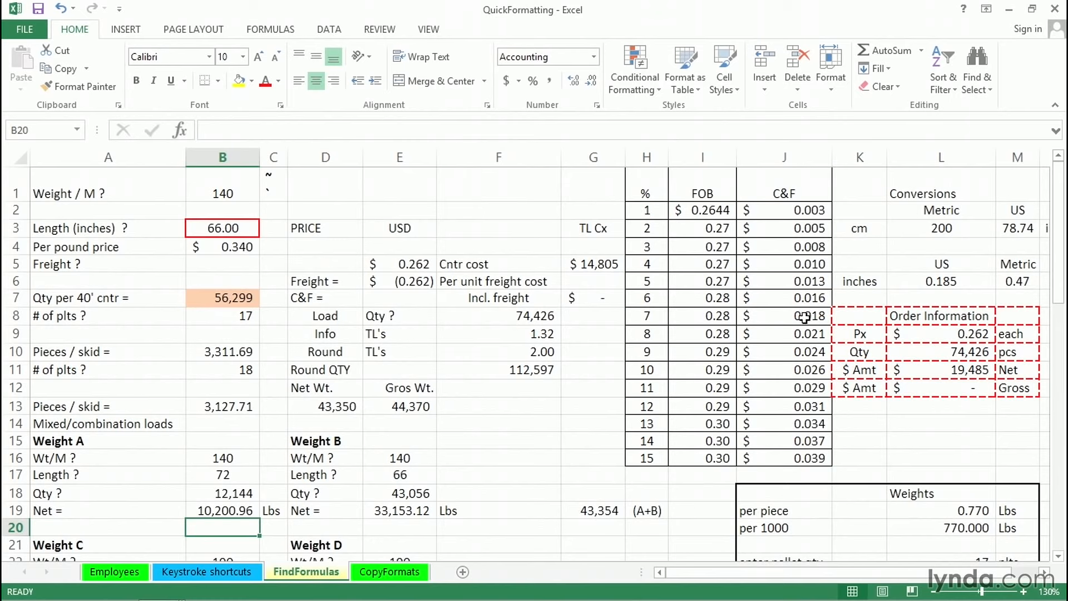
pyautogui.moveTo(650, 188); pyautogui.dragTo(804, 458)
pyautogui.moveTo(868, 316); pyautogui.dragTo(1040, 409)
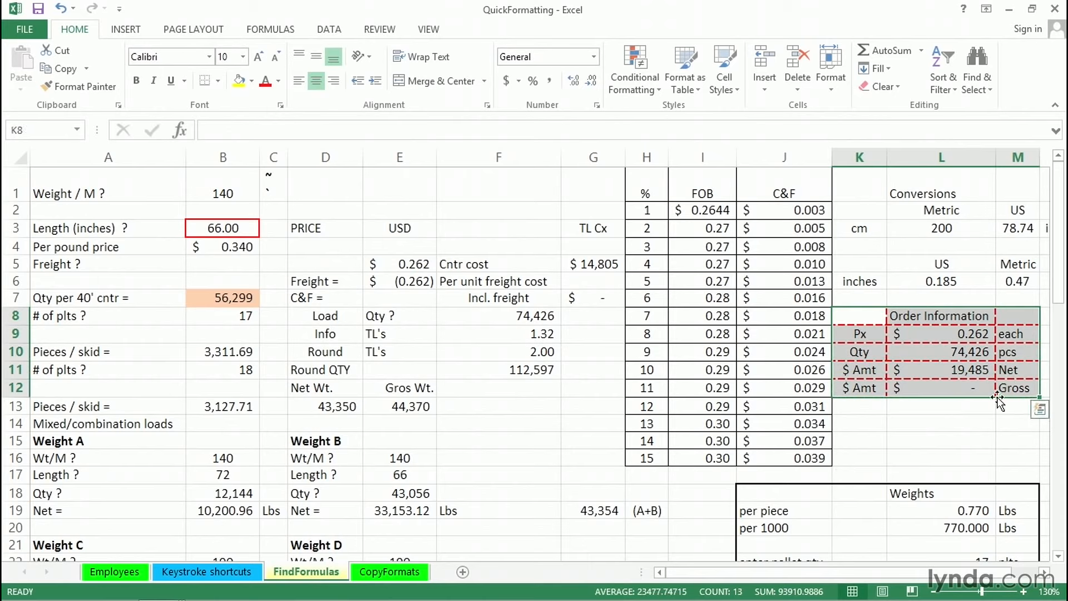
pyautogui.click(404, 208)
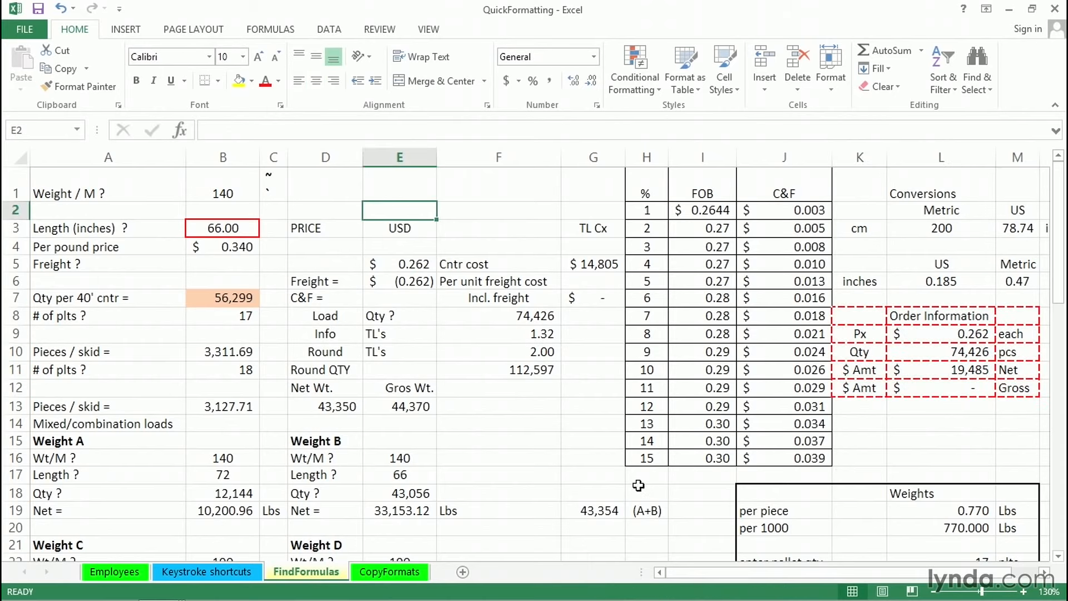
pyautogui.keyDown('ctrl'); pyautogui.scroll(-3, 568, 473); pyautogui.keyUp('ctrl')
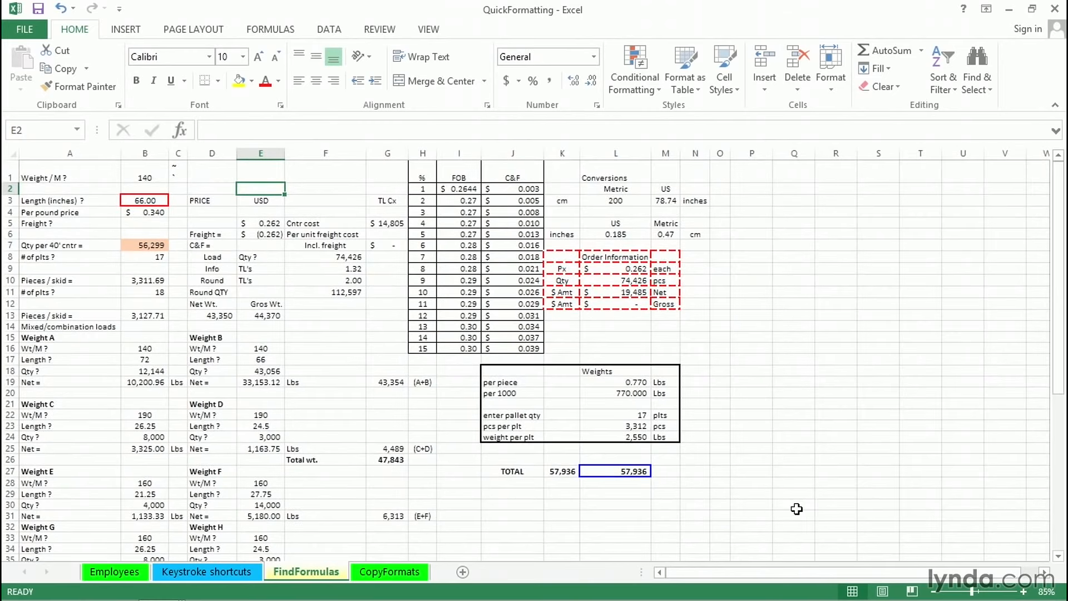
pyautogui.scroll(-1, 805, 487)
pyautogui.scroll(1, 802, 482)
# Step: Remove all borders from the range H1:N28, and undo the removal
pyautogui.moveTo(414, 169)
pyautogui.mouseDown()
pyautogui.moveTo(604, 220)
pyautogui.moveTo(668, 334)
pyautogui.moveTo(685, 402)
pyautogui.moveTo(679, 458)
pyautogui.moveTo(688, 484)
pyautogui.moveTo(699, 483)
pyautogui.mouseUp()
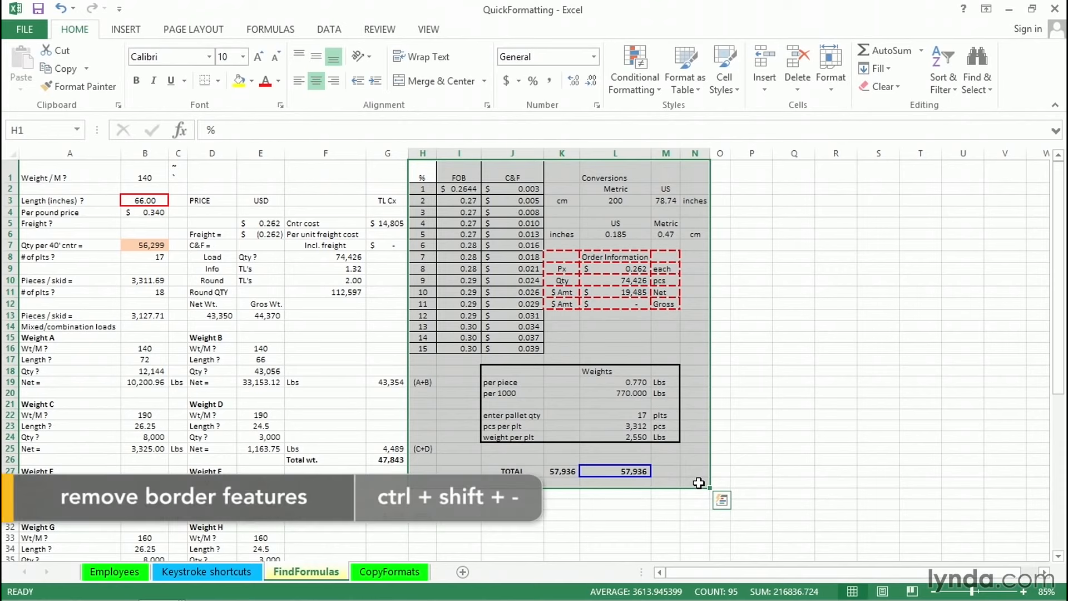
pyautogui.hotkey('ctrl', 'shift', '-')
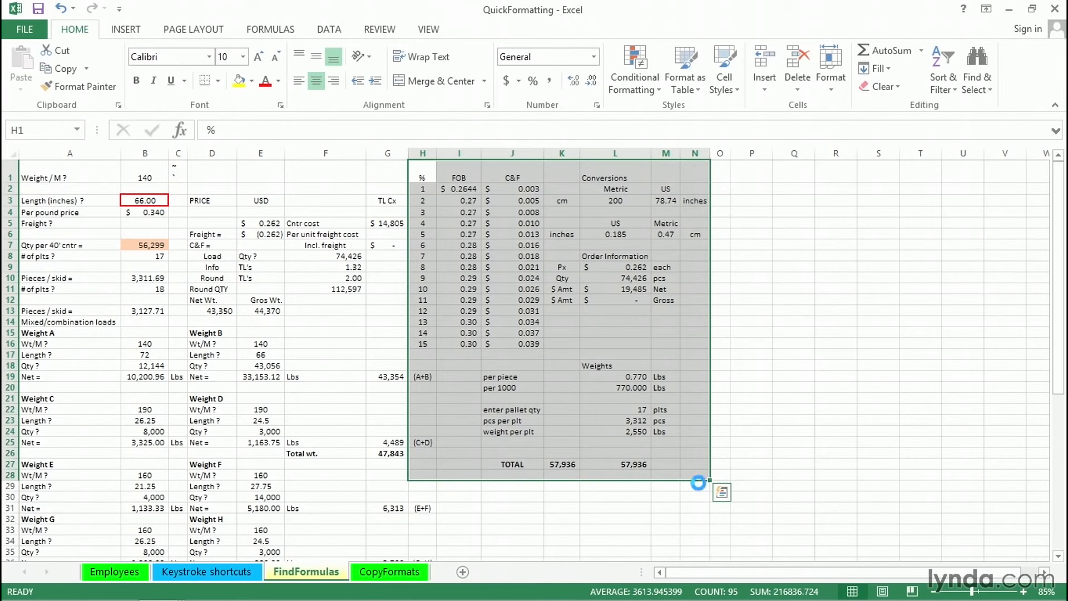
pyautogui.hotkey('ctrl', 'z')
pyautogui.click(750, 304)
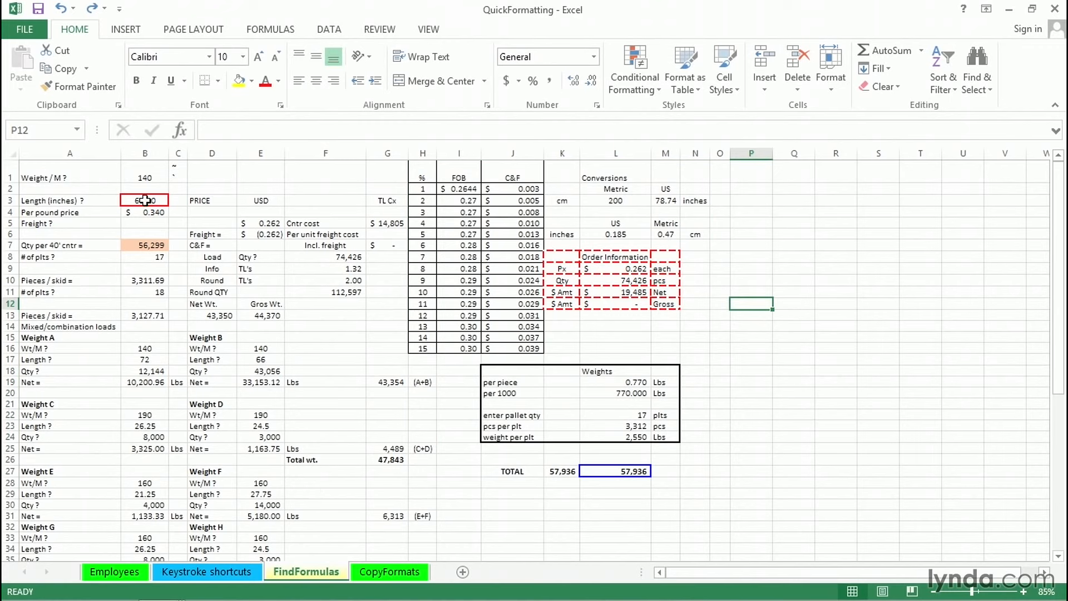
# Step: Check the bordered cells B3 and L27, and remove every border from the entire FindFormulas sheet
pyautogui.click(145, 200)
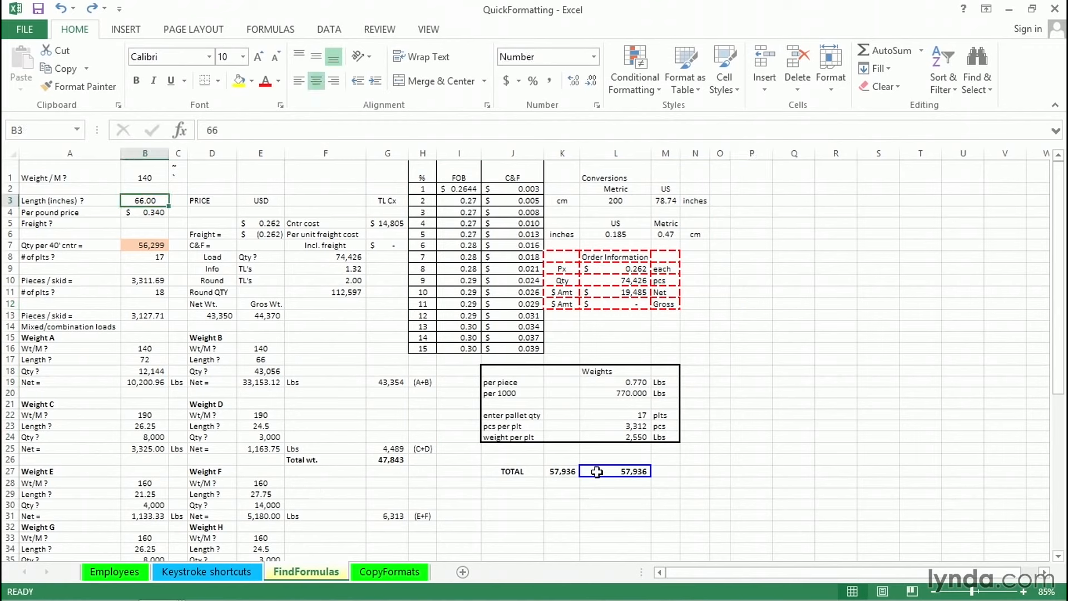
pyautogui.click(599, 472)
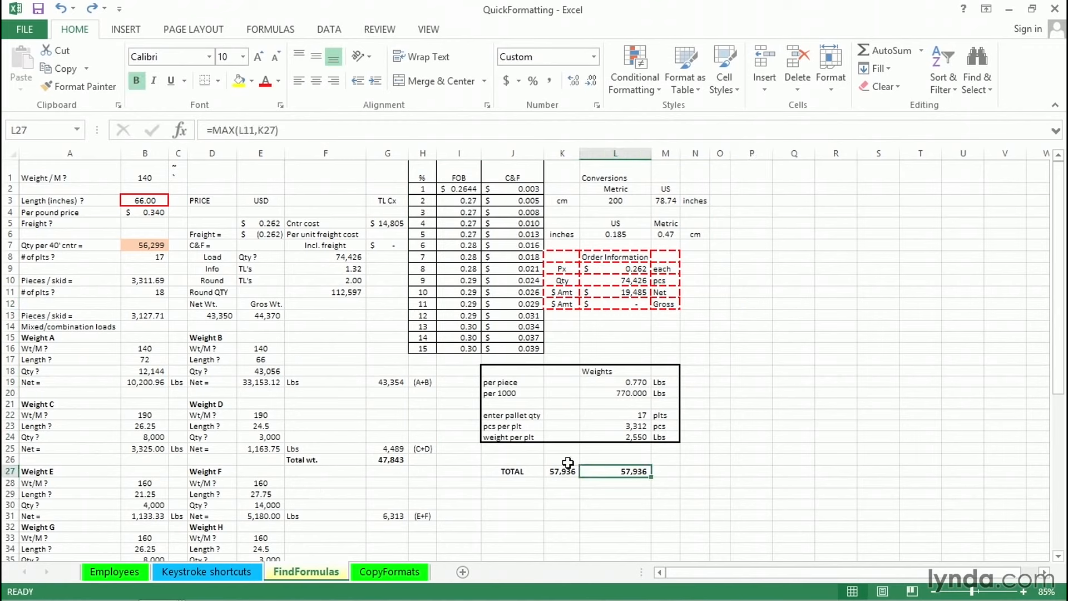
pyautogui.click(788, 331)
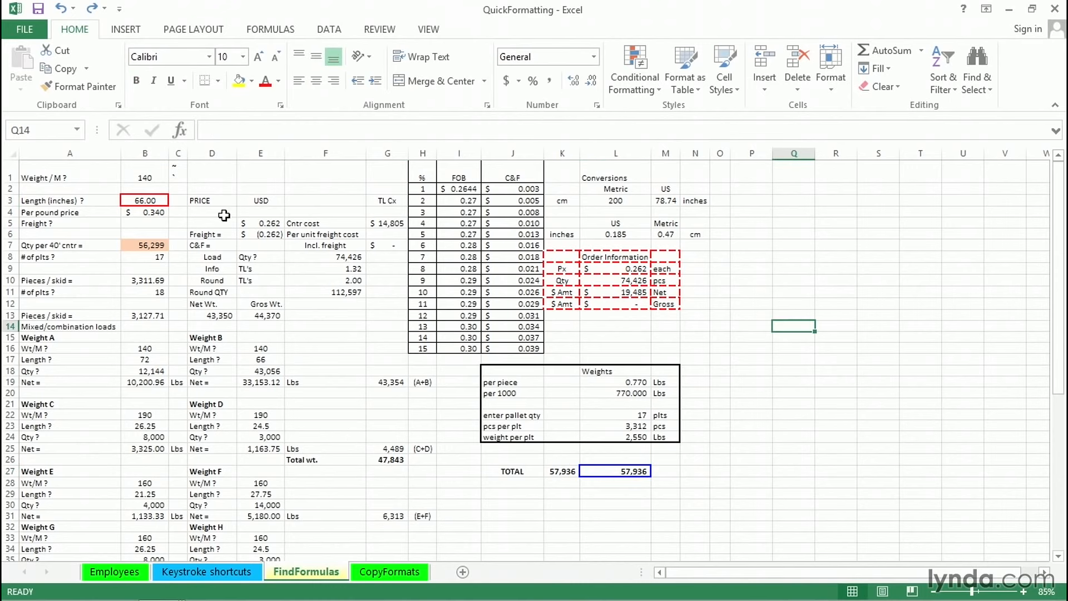
pyautogui.click(11, 154)
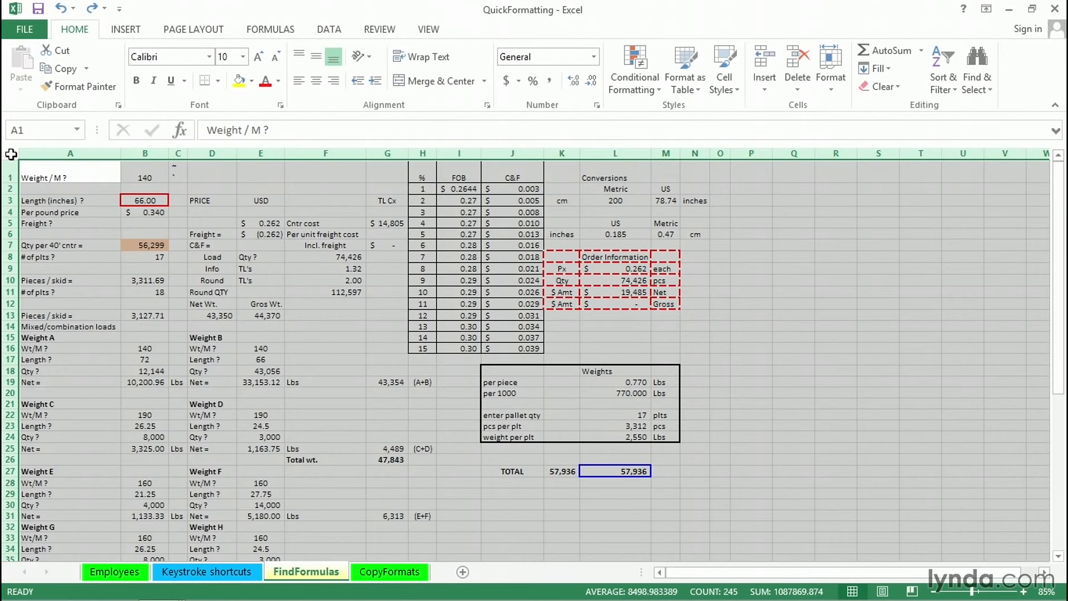
pyautogui.hotkey('ctrl', 'shift', '-')
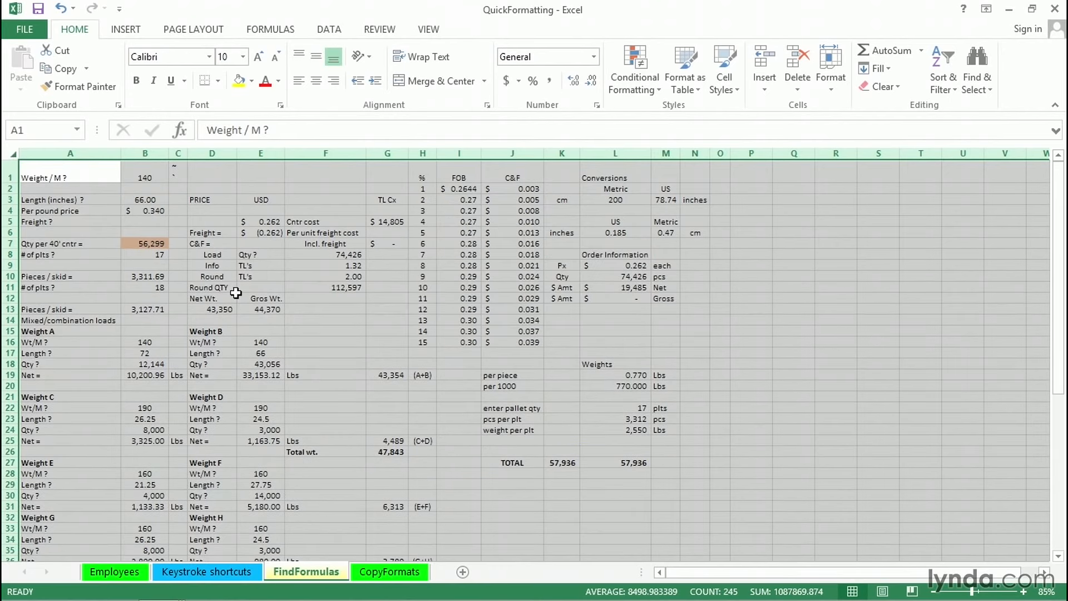
pyautogui.click(327, 340)
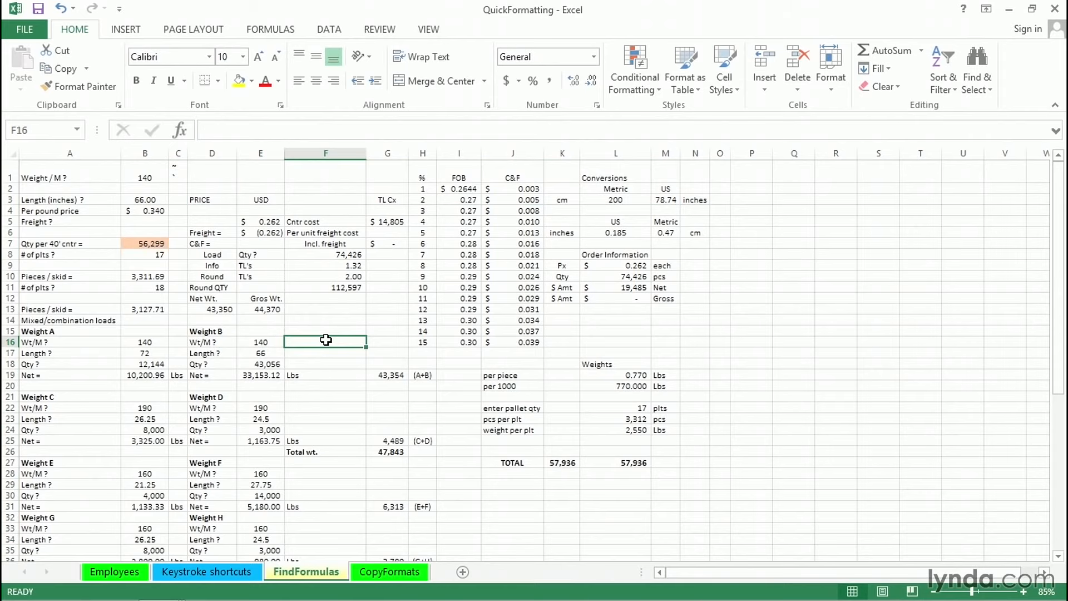
# Step: Open the Keystroke shortcuts sheet and examine the key row B2:H2 and the General format example in column B
pyautogui.click(219, 575)
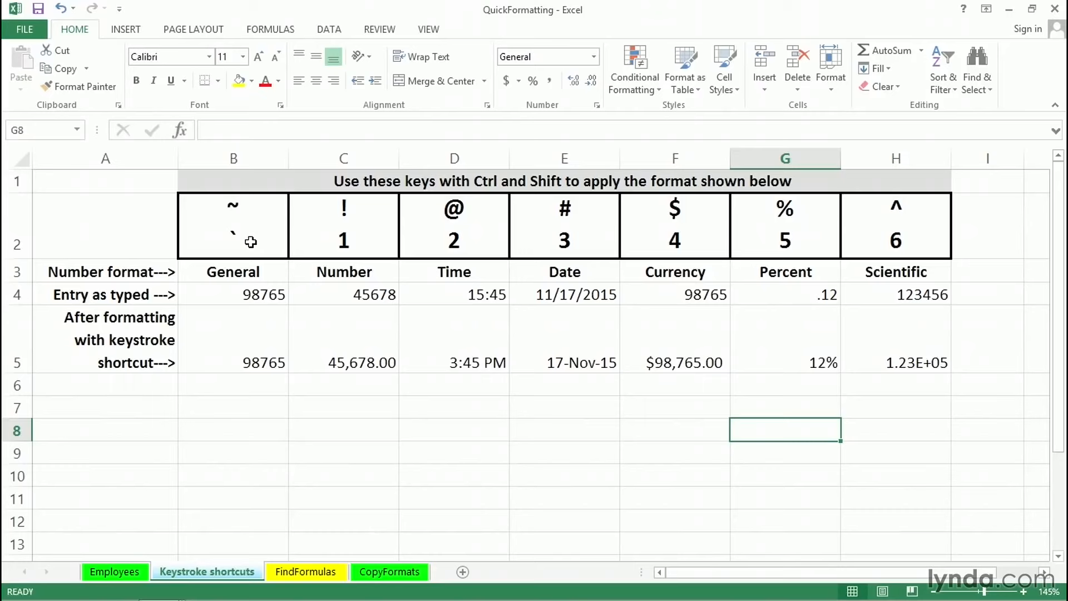
pyautogui.moveTo(250, 241); pyautogui.dragTo(890, 237)
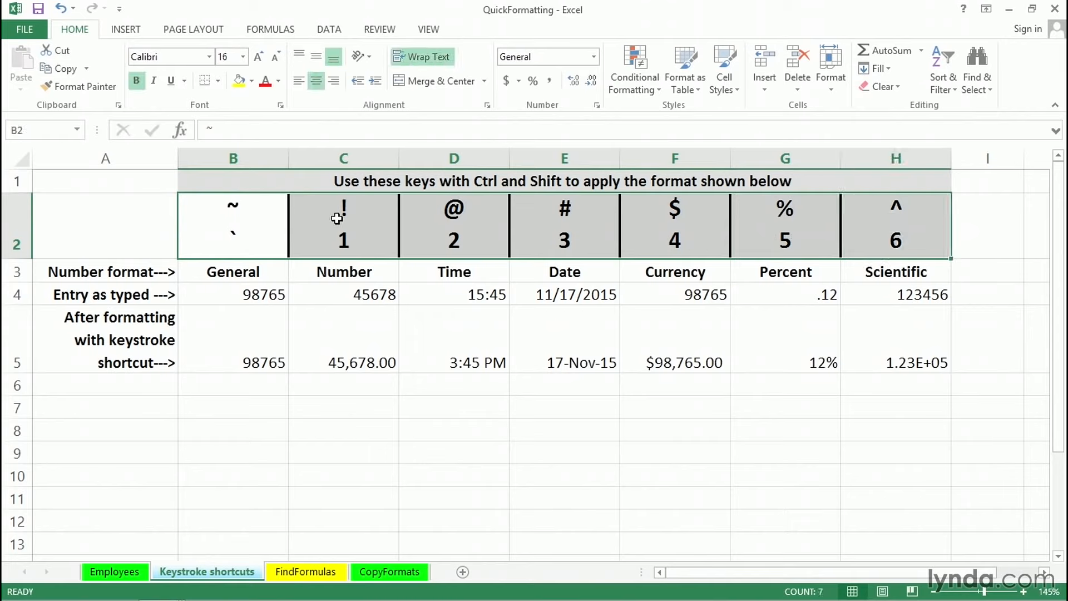
pyautogui.click(237, 226)
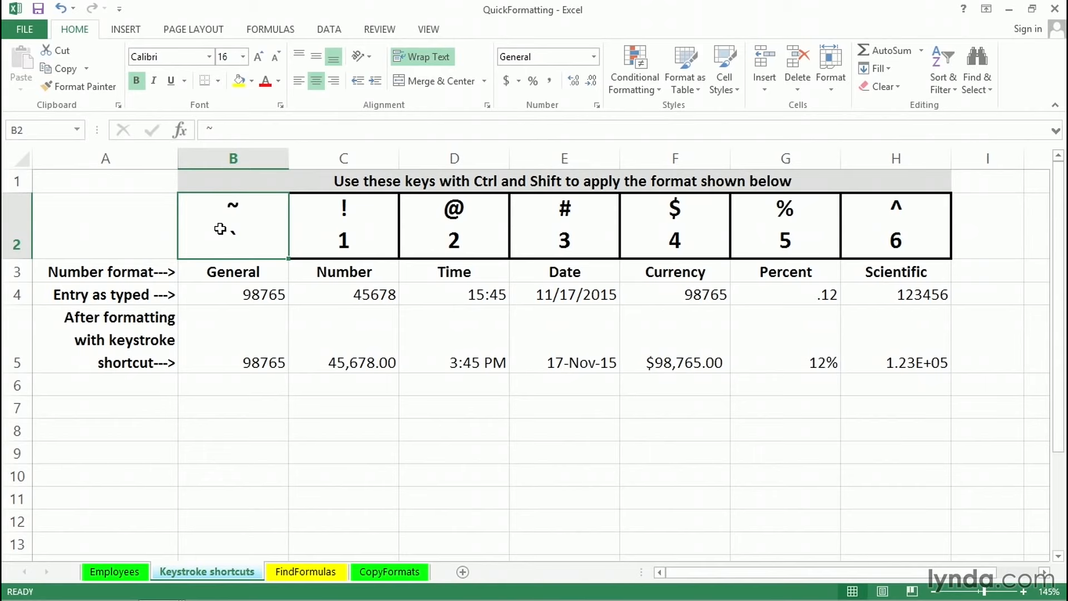
pyautogui.moveTo(241, 229); pyautogui.dragTo(872, 218)
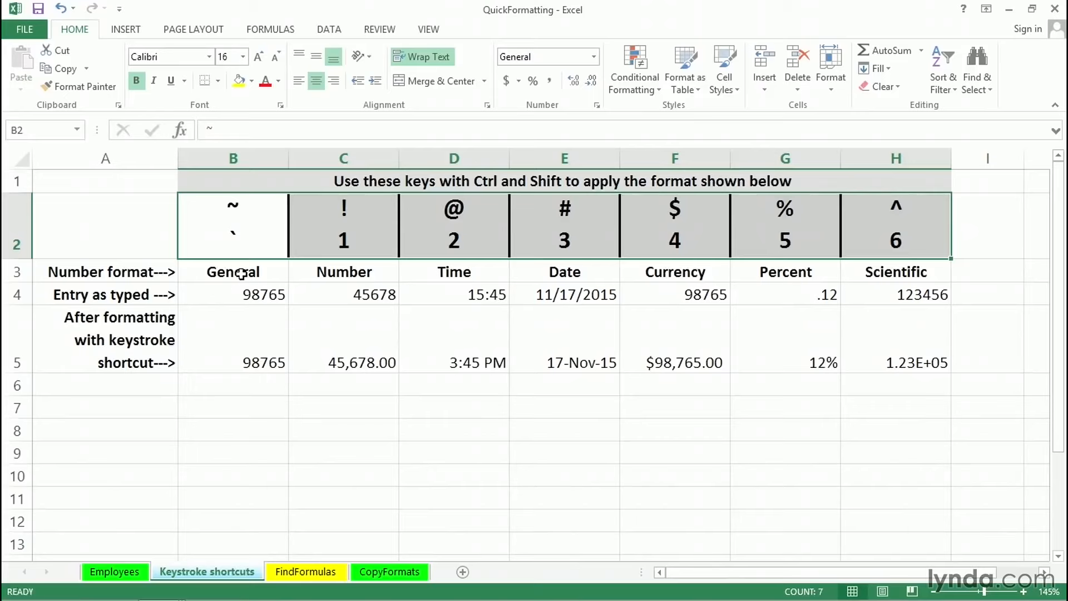
pyautogui.click(234, 292)
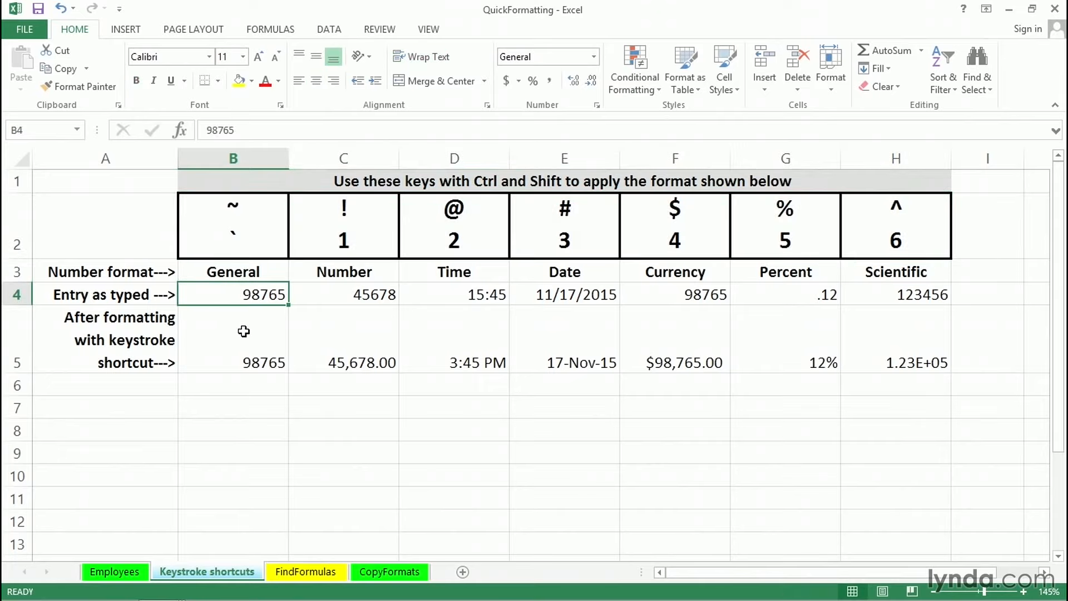
pyautogui.click(259, 225)
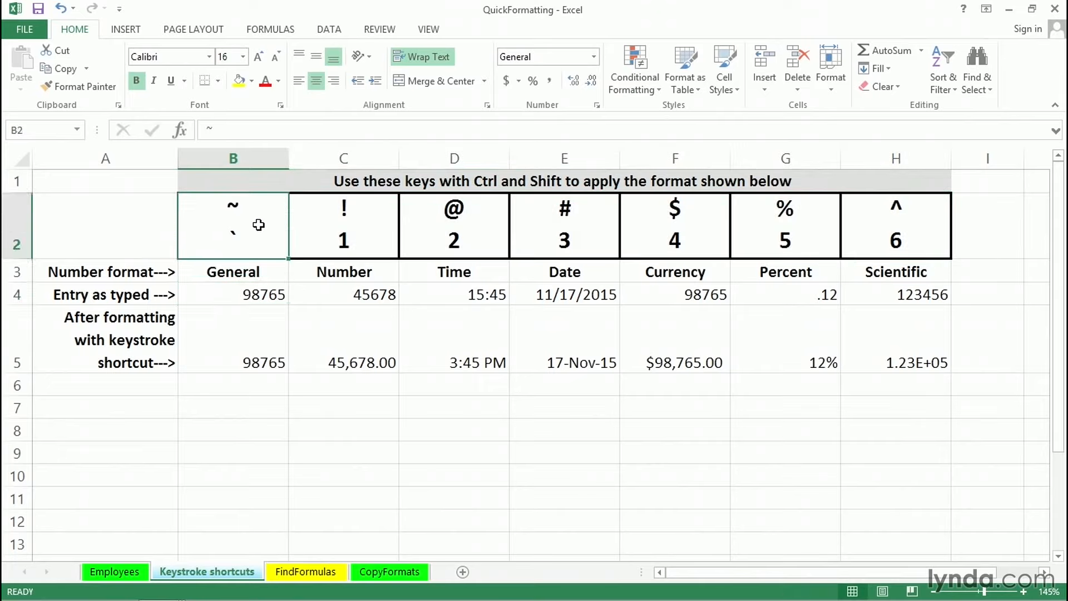
pyautogui.click(245, 288)
pyautogui.click(247, 227)
pyautogui.click(237, 294)
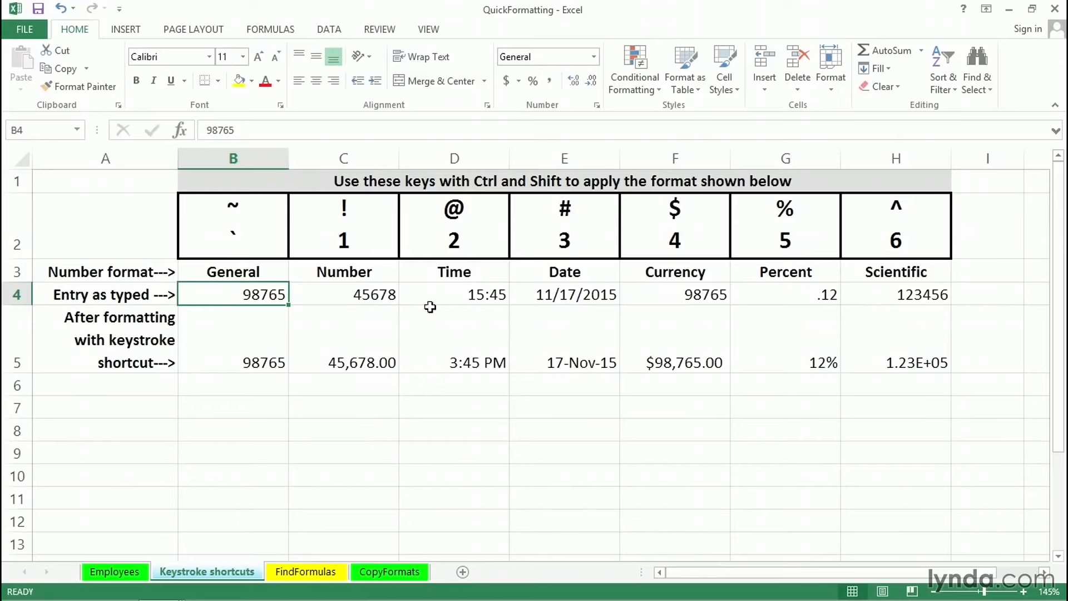
# Step: Apply the built-in Number, Time and Date shortcut formats to the typed entries in C4, D4 and E4 respectively
pyautogui.click(347, 293)
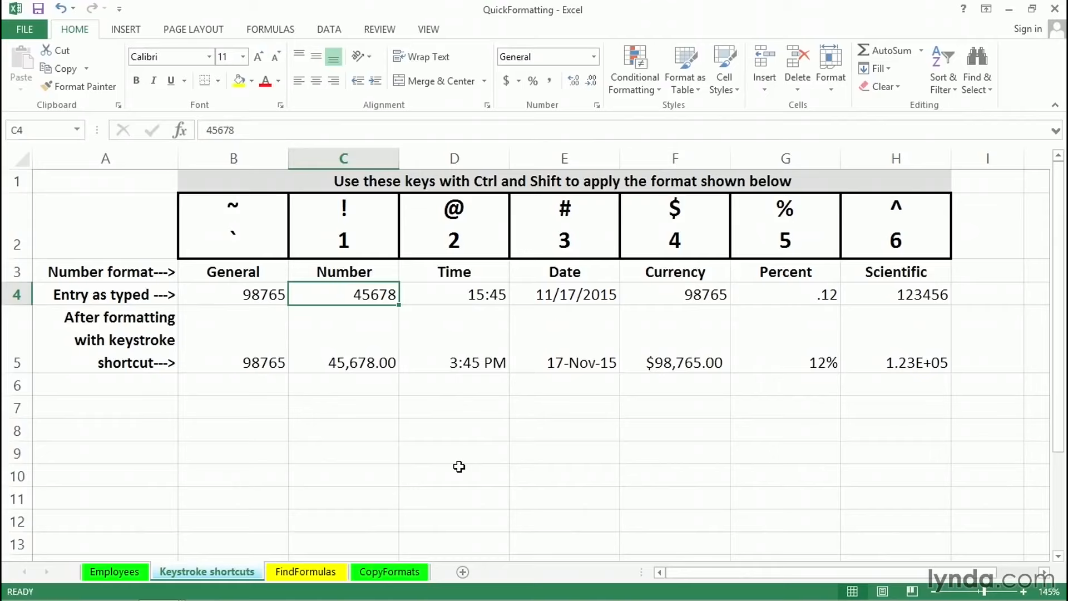
pyautogui.hotkey('ctrl', 'shift', '1')
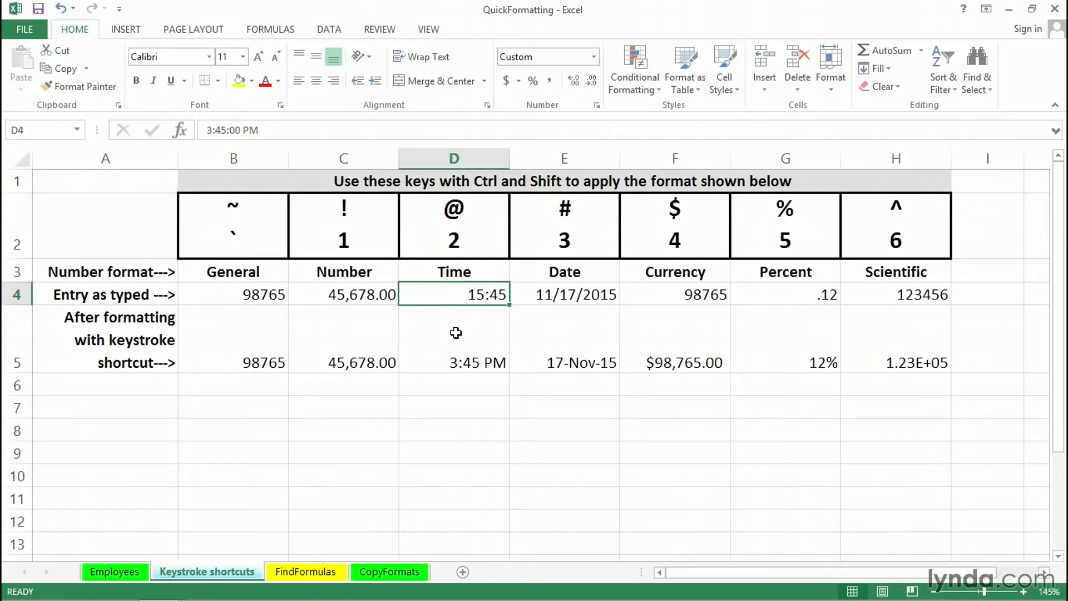
pyautogui.hotkey('ctrl', 'shift', '2')
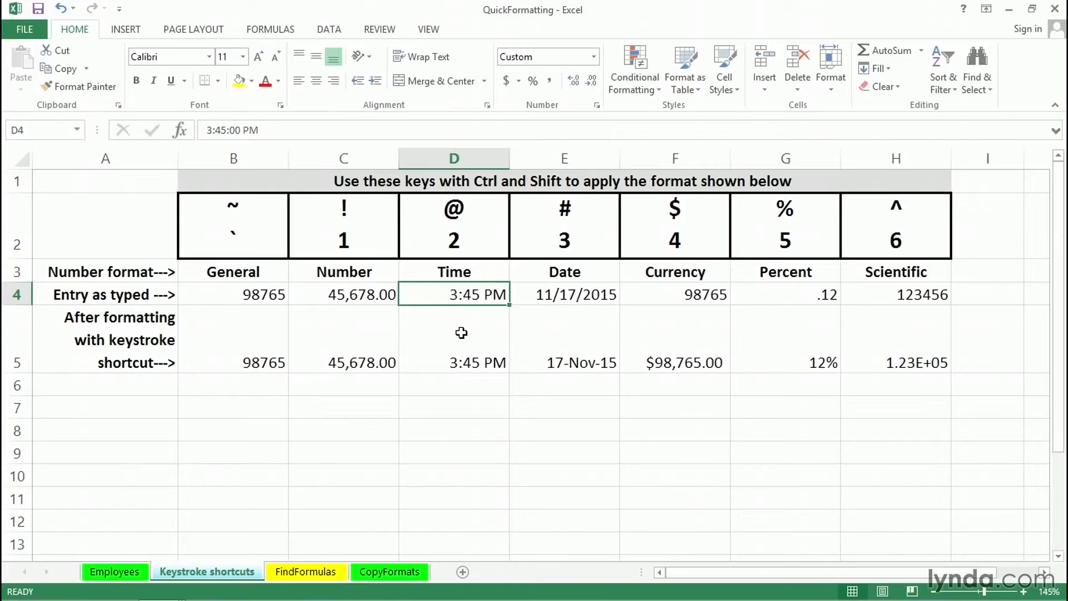
pyautogui.click(559, 294)
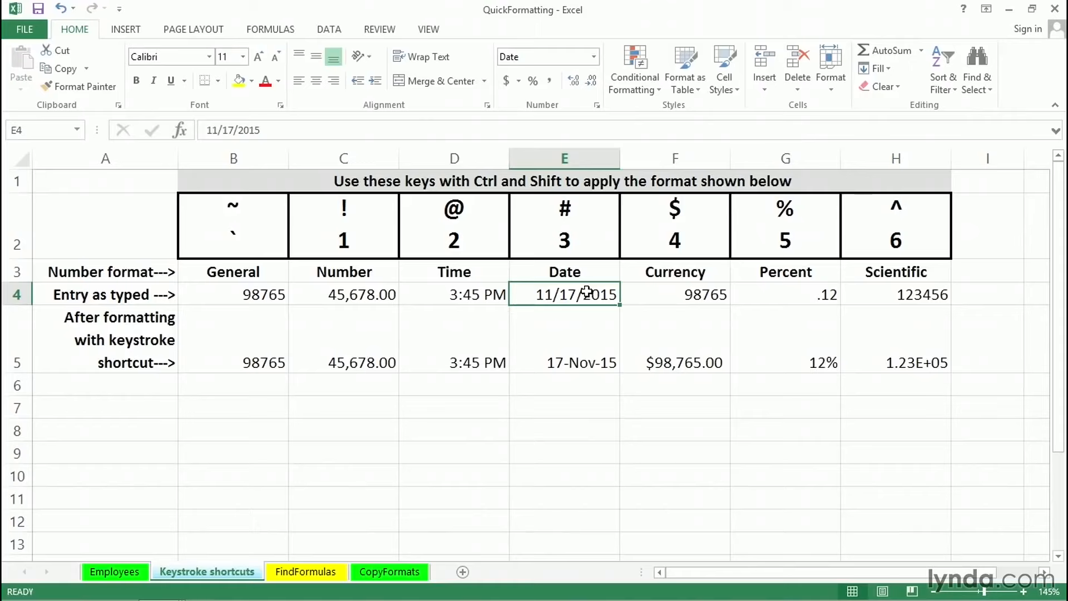
pyautogui.hotkey('ctrl', 'shift', '3')
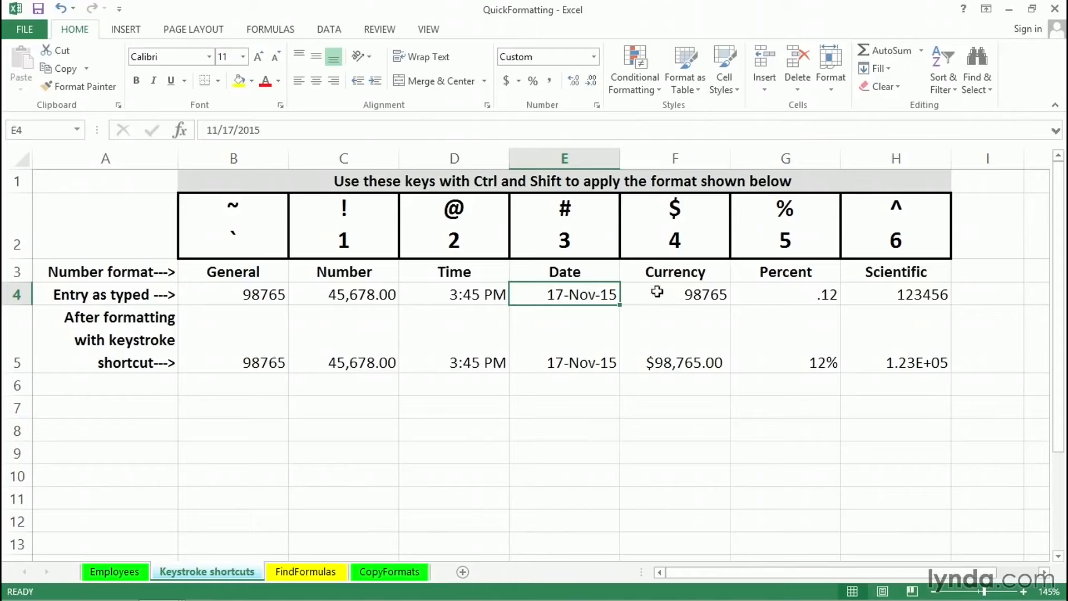
# Step: Format F4 as Accounting, switch it to Currency for comparison, and return it to Accounting
pyautogui.click(682, 292)
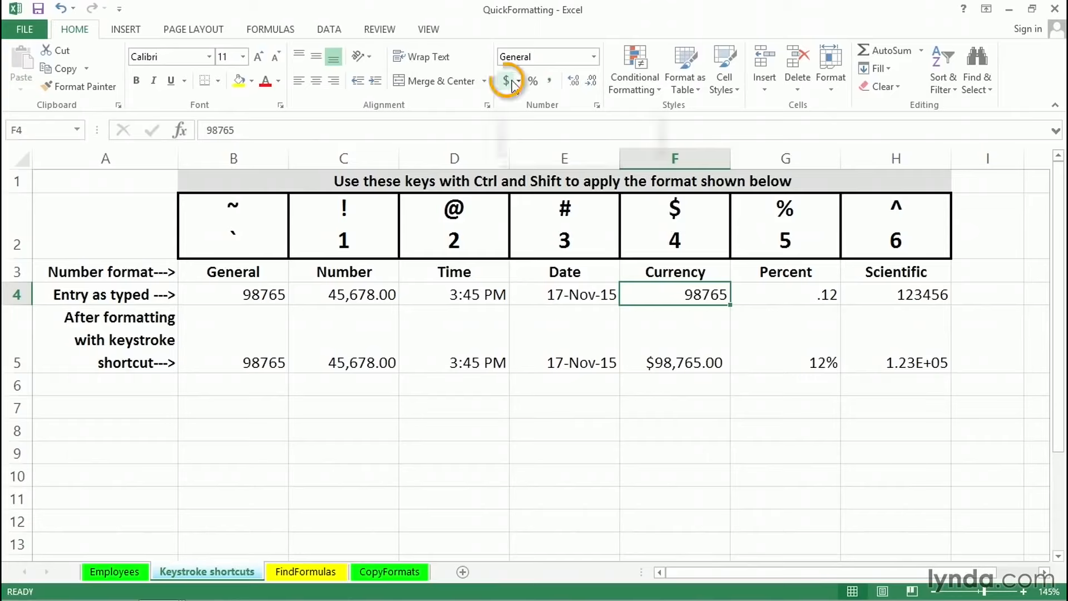
pyautogui.click(513, 84)
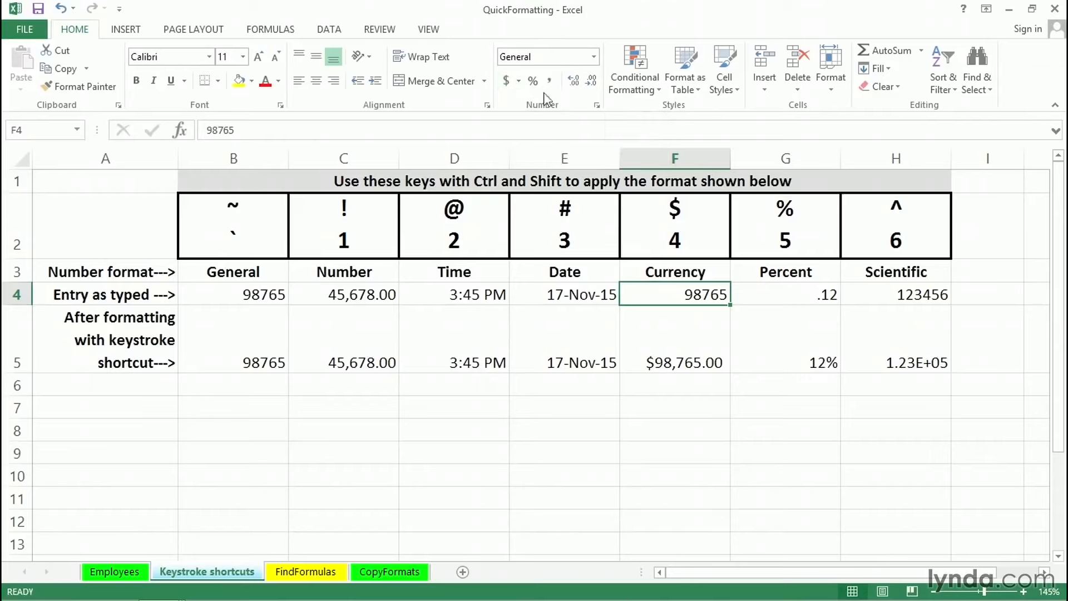
pyautogui.click(507, 82)
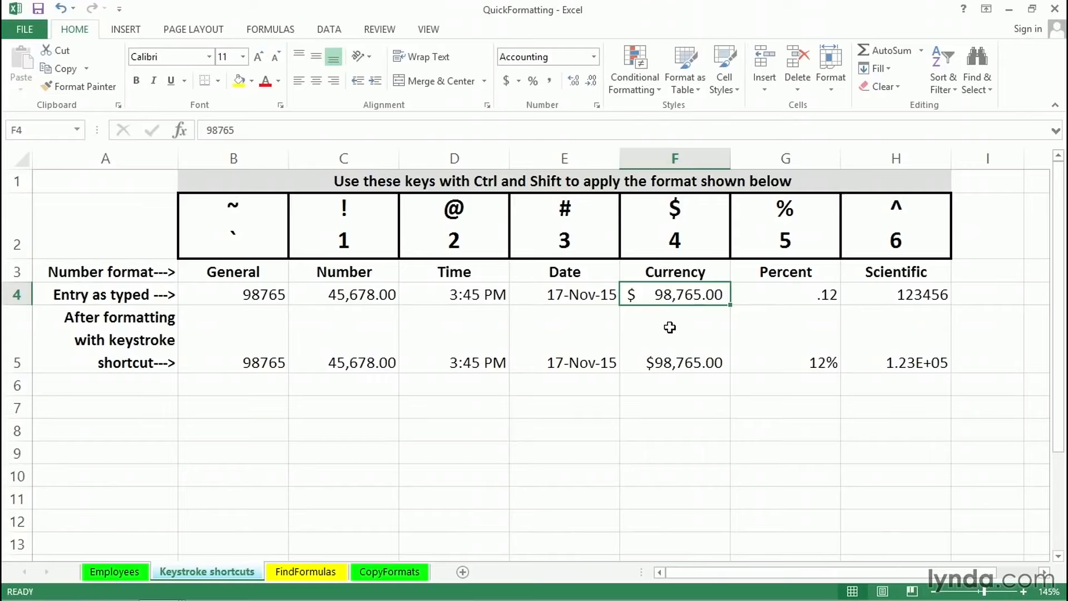
pyautogui.hotkey('ctrl', 'shift', '4')
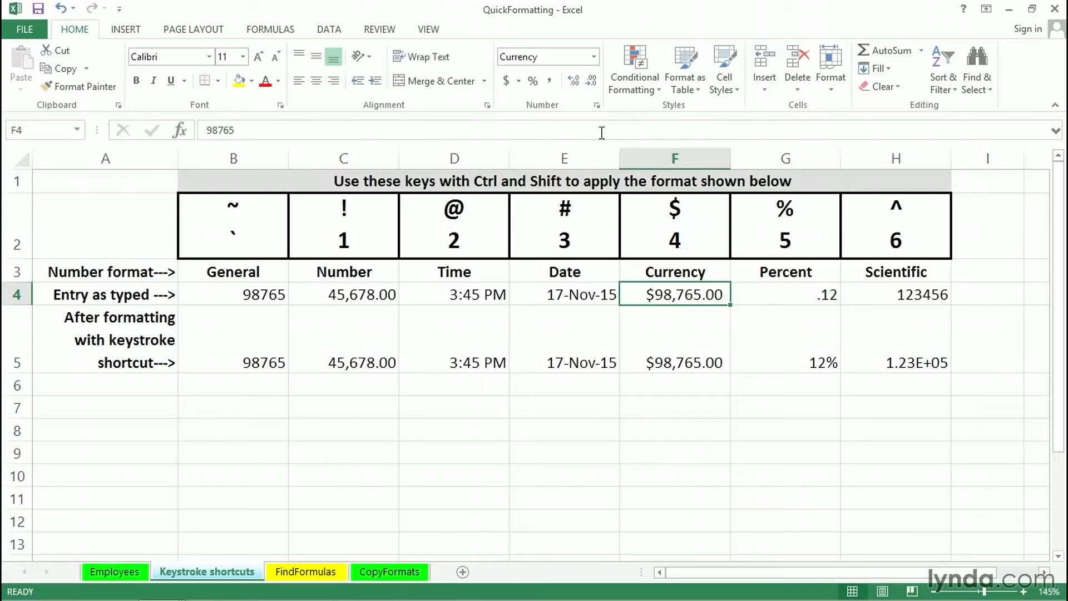
pyautogui.click(506, 85)
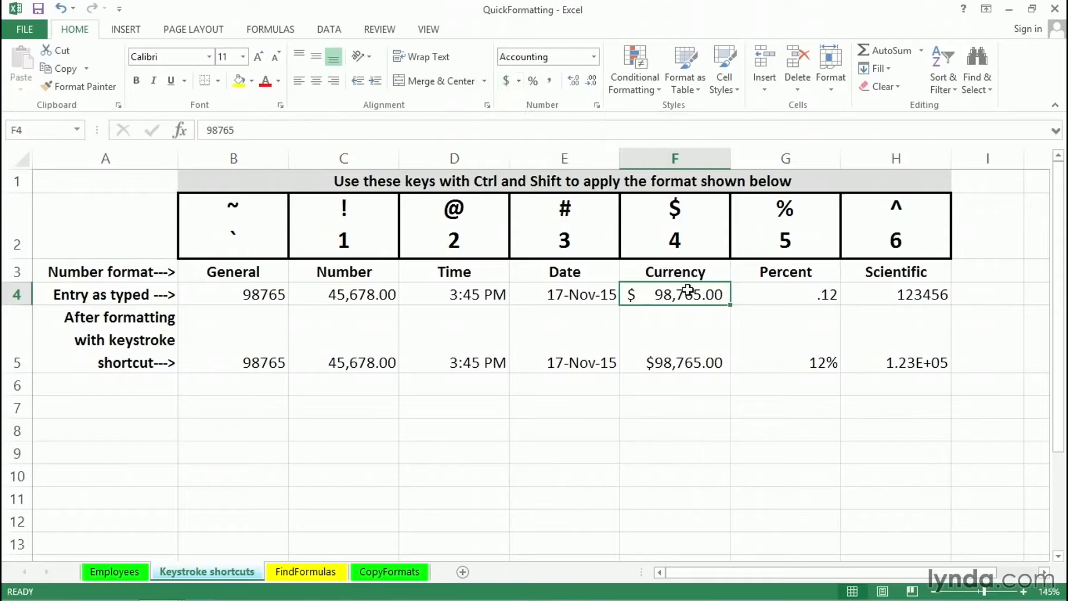
# Step: Apply the Percentage format to the typed entry in G4 and the Scientific format to the entry in H4
pyautogui.click(692, 360)
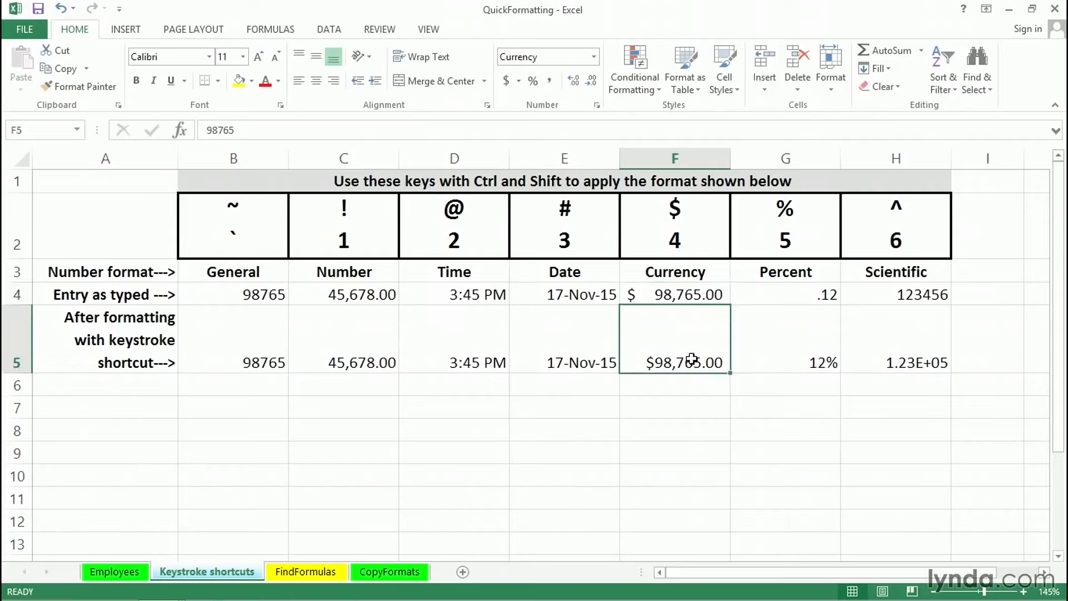
pyautogui.click(814, 294)
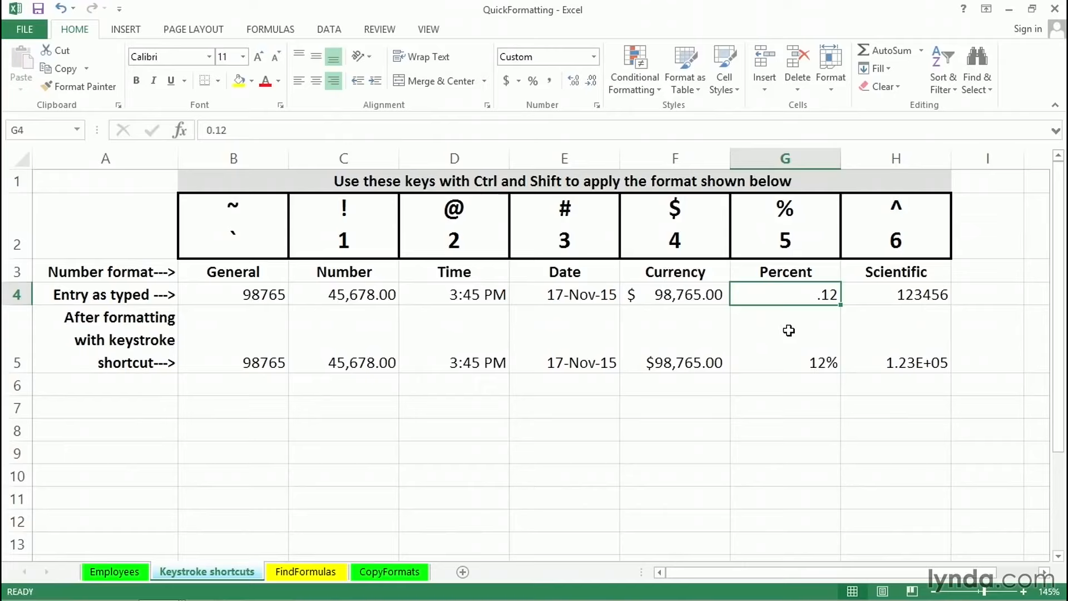
pyautogui.hotkey('ctrl', 'shift', '5')
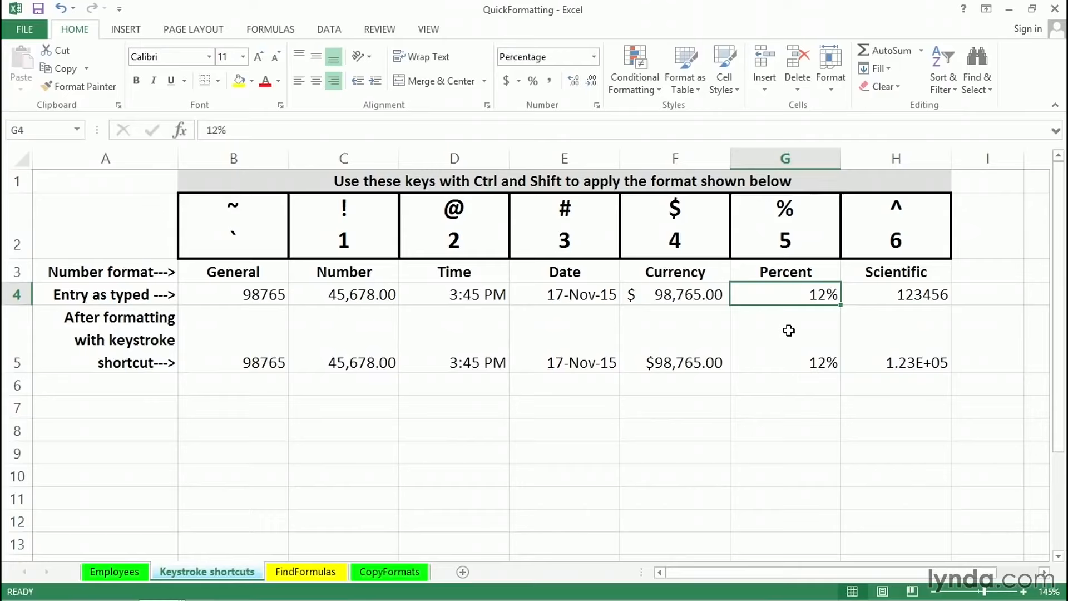
pyautogui.click(880, 299)
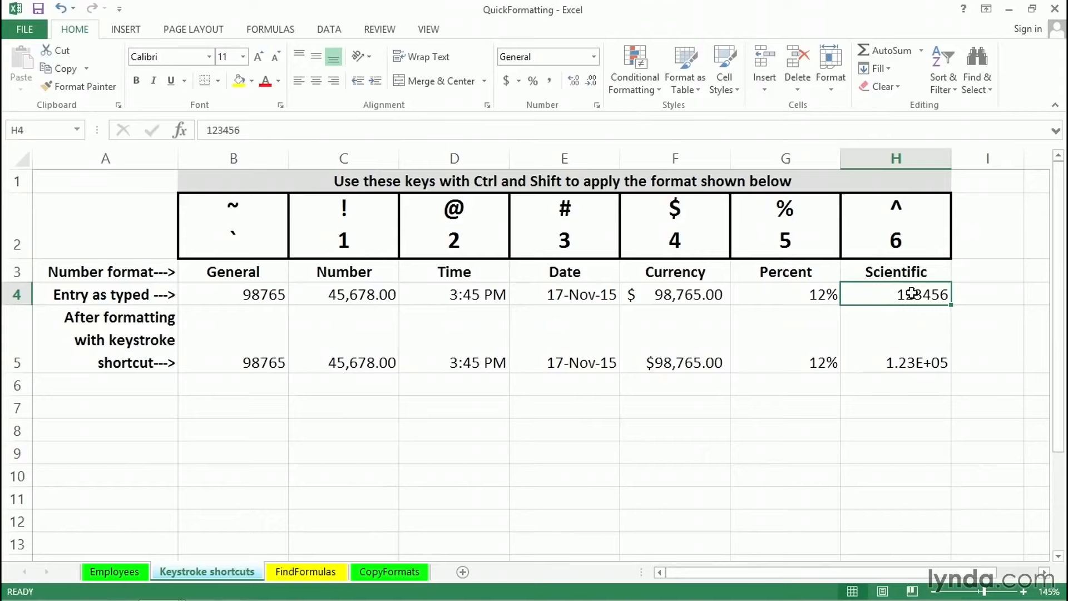
pyautogui.click(908, 360)
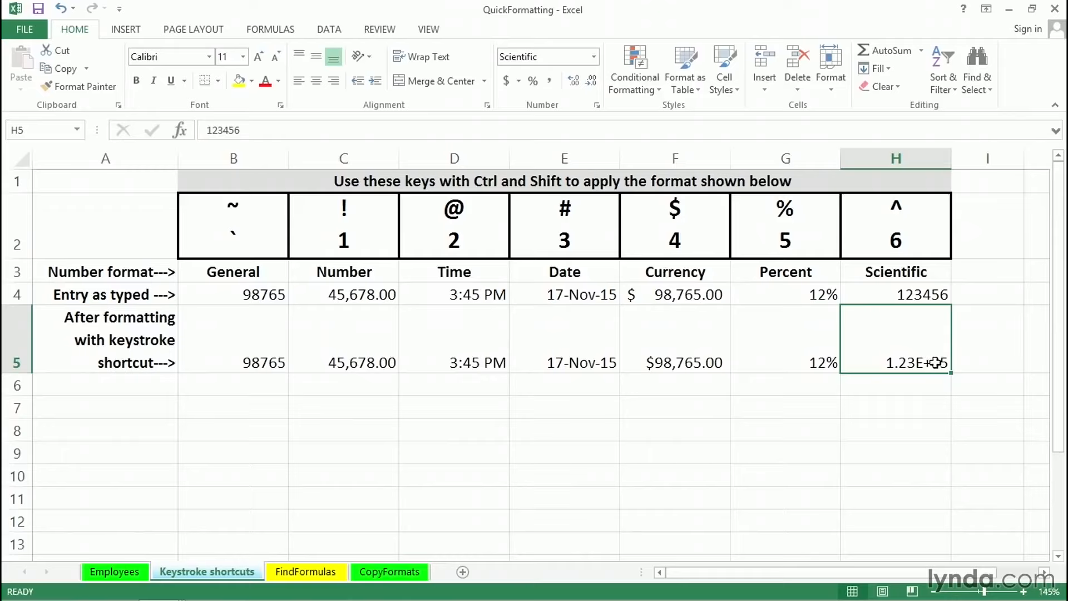
pyautogui.click(892, 293)
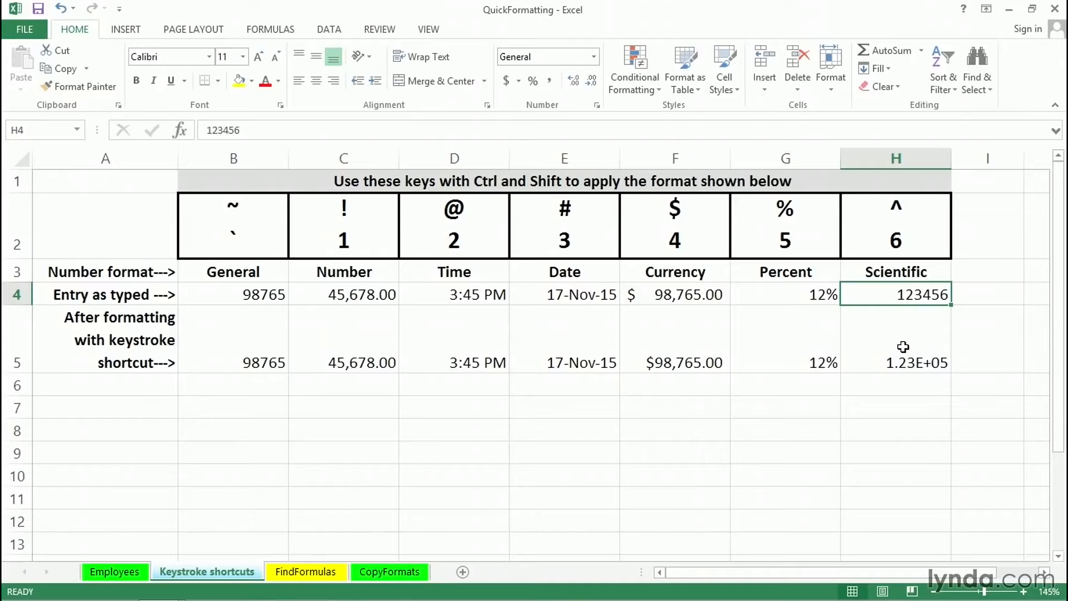
pyautogui.hotkey('ctrl', 'shift', '6')
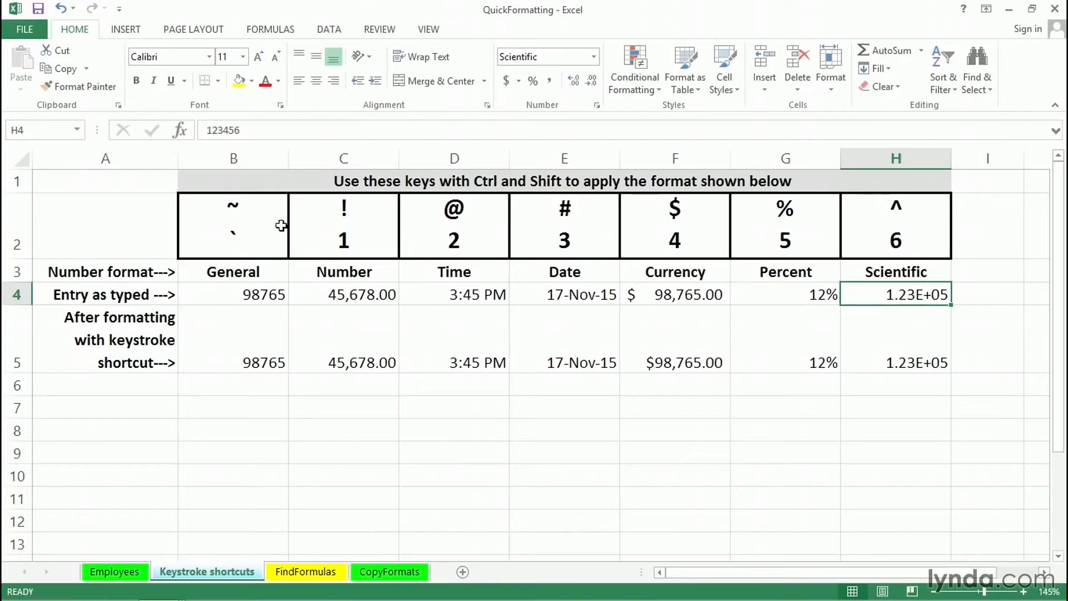
pyautogui.moveTo(240, 226); pyautogui.dragTo(864, 223)
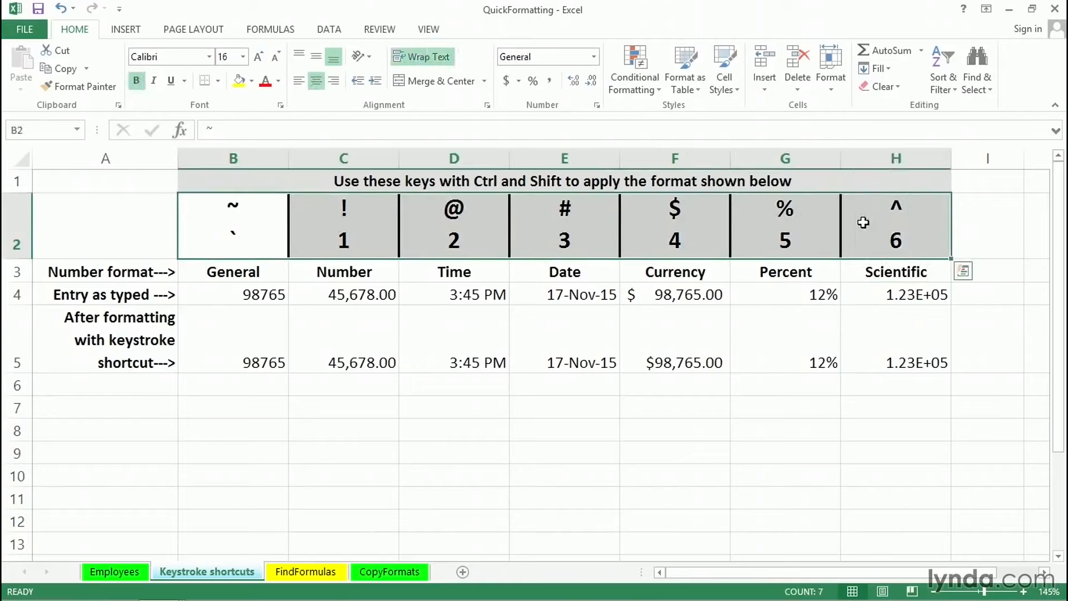
# Step: Open the FindFormulas sheet and zoom it in to 130%
pyautogui.click(312, 572)
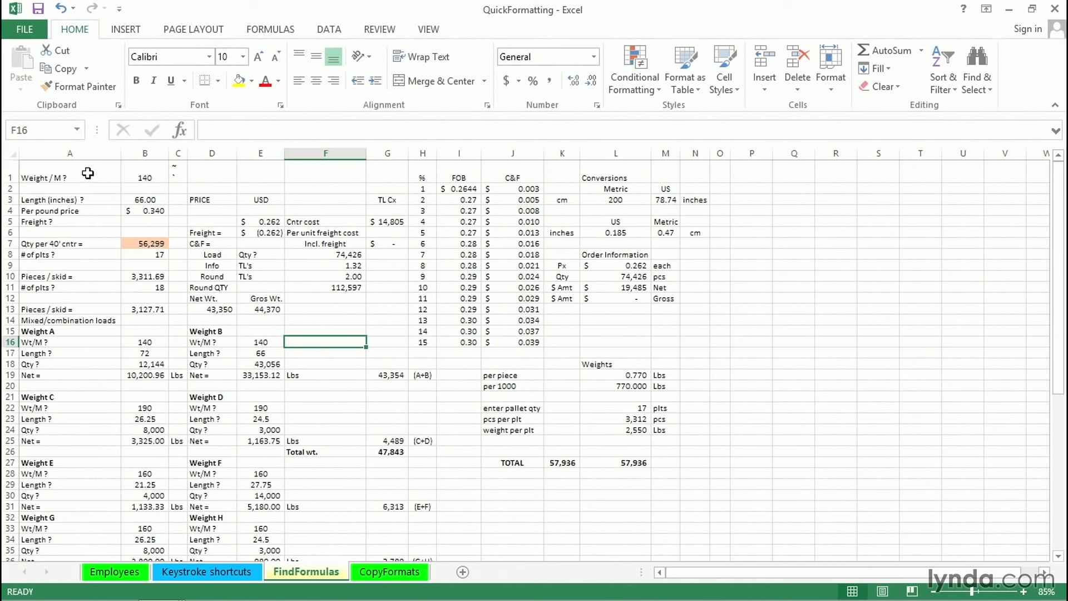
pyautogui.click(88, 174)
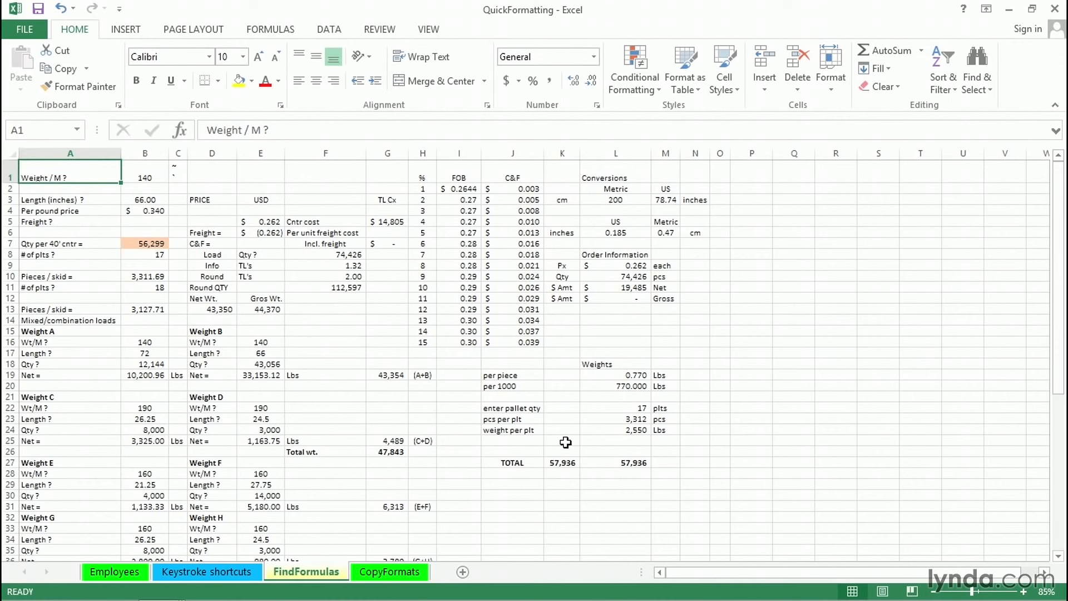
pyautogui.keyDown('ctrl'); pyautogui.scroll(3, 562, 441); pyautogui.keyUp('ctrl')
pyautogui.click(545, 433)
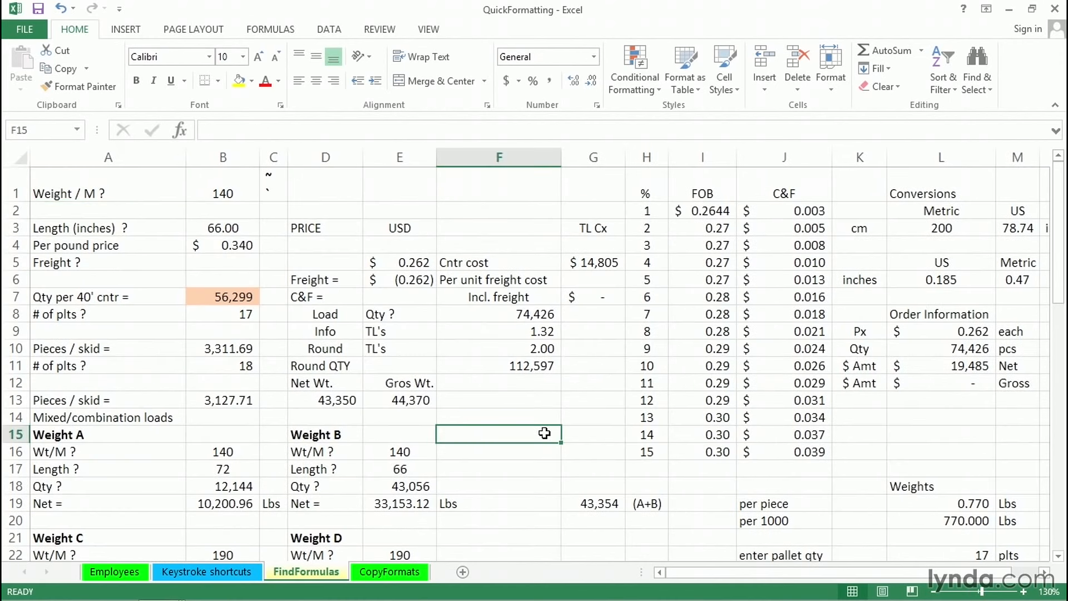
pyautogui.click(502, 209)
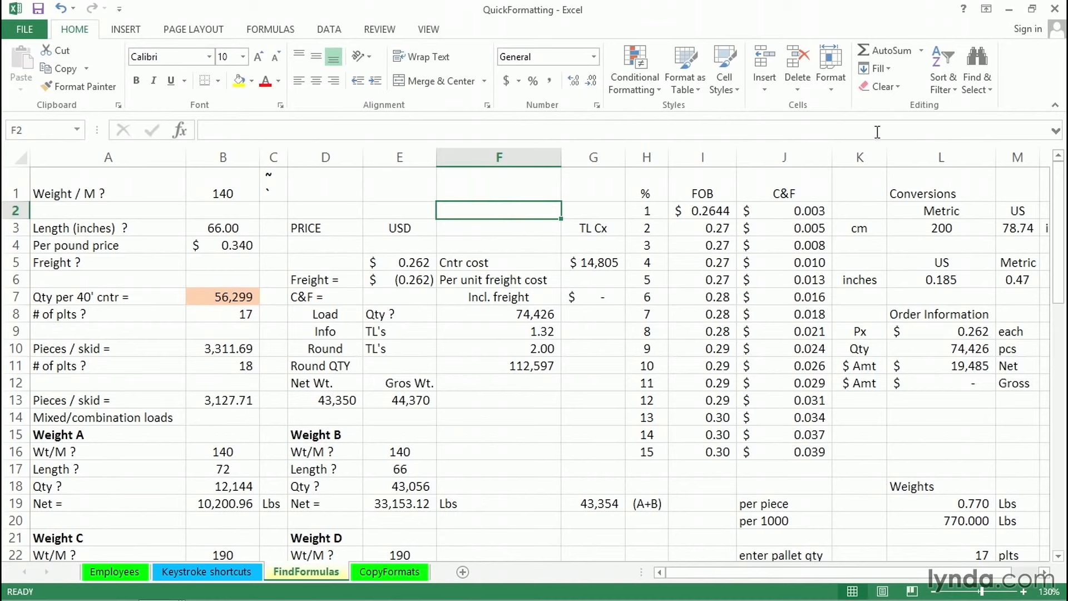
# Step: Select every formula cell on the FindFormulas sheet and fill them with yellow
pyautogui.click(981, 82)
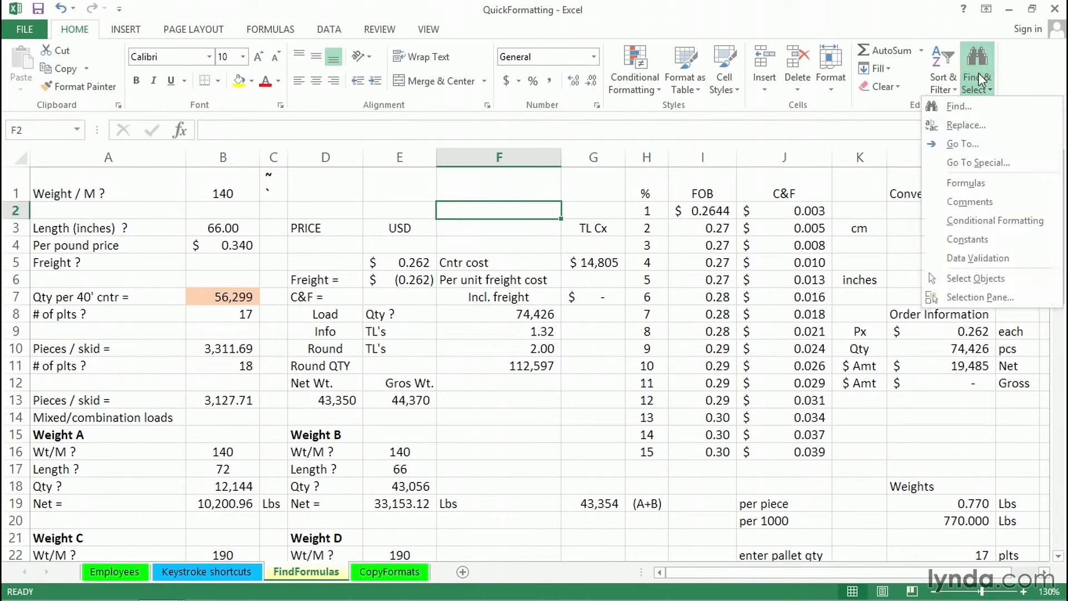
pyautogui.click(963, 182)
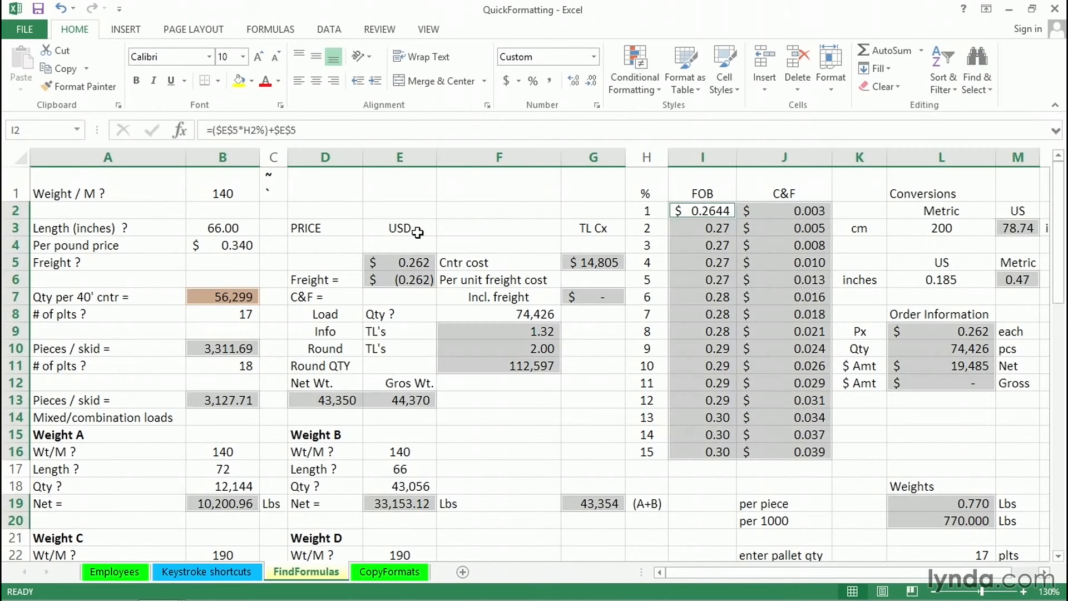
pyautogui.click(239, 81)
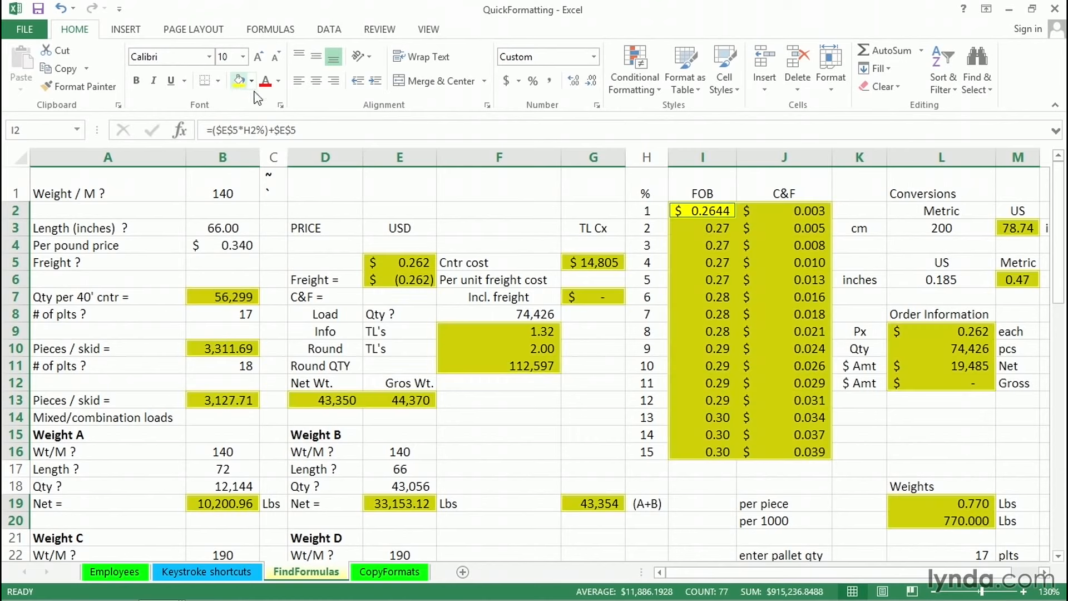
pyautogui.click(488, 191)
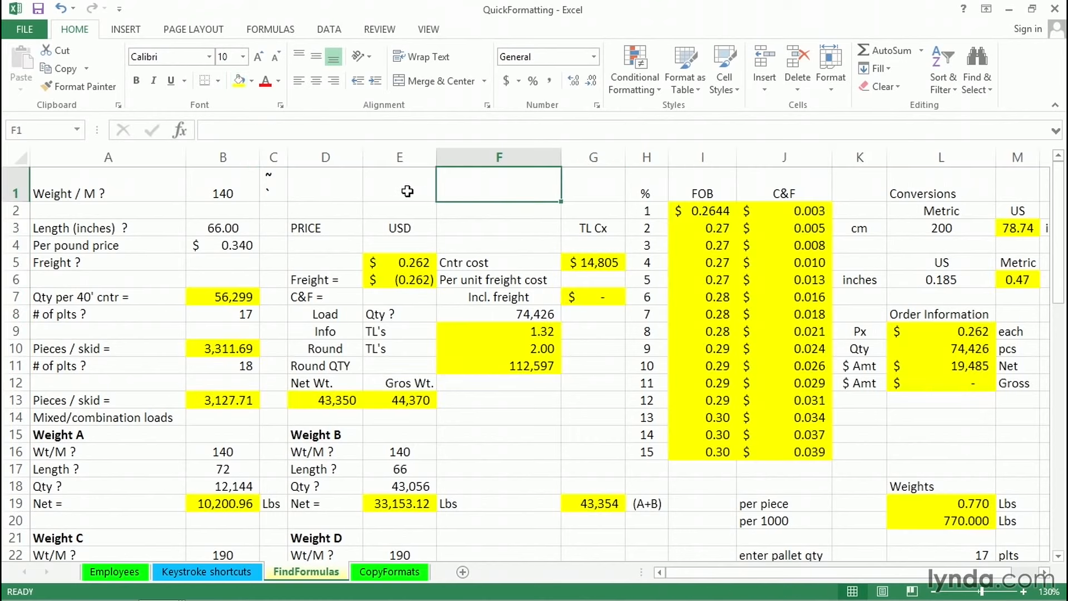
# Step: Test the static fill by deleting the formula in G5 and entering =E5*2 in F3
pyautogui.click(595, 262)
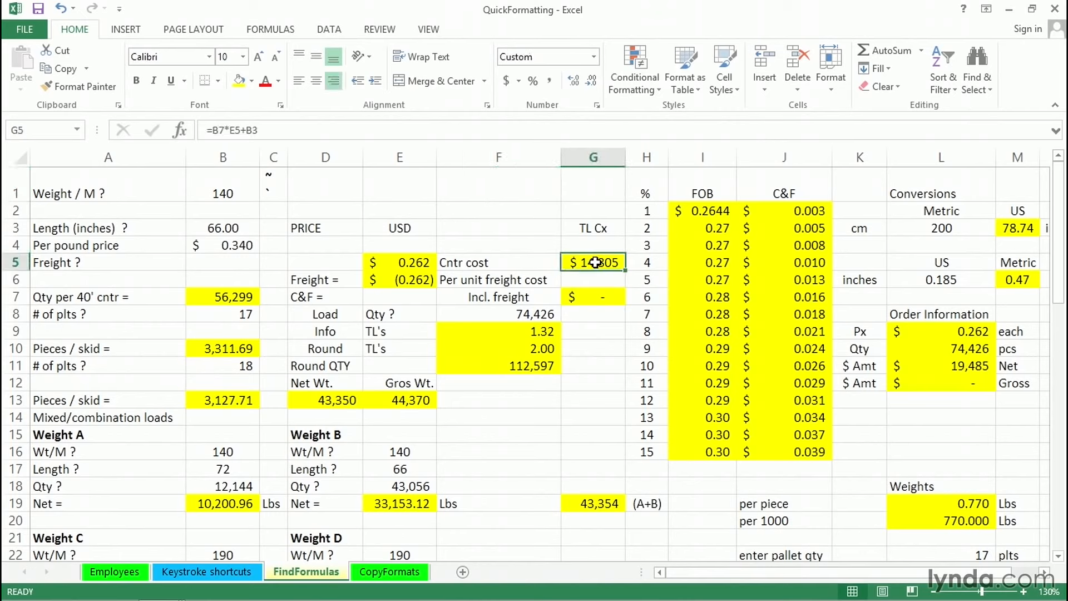
pyautogui.press('Delete')
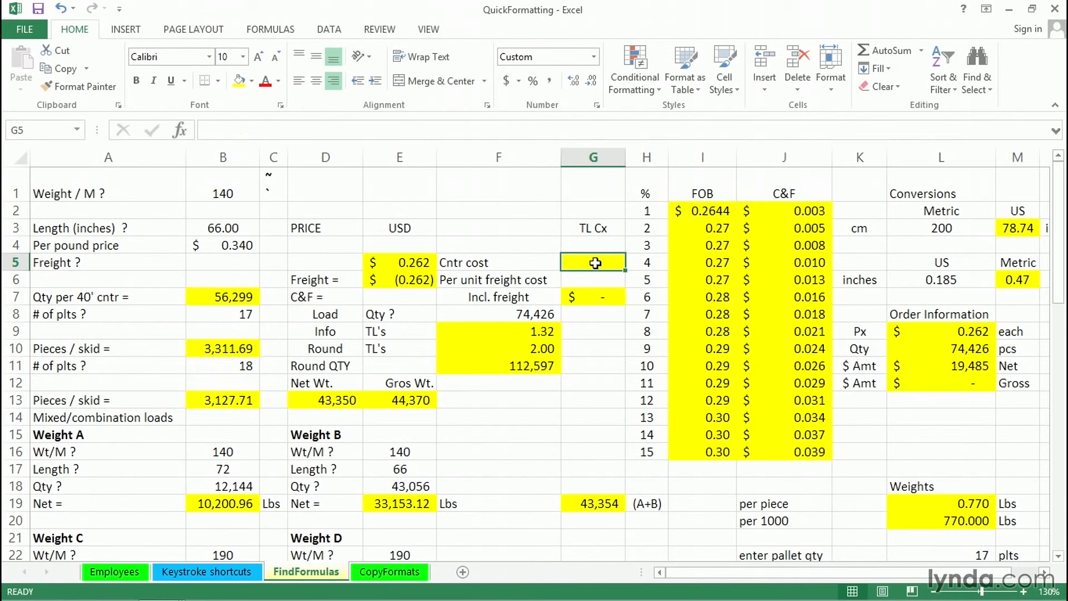
pyautogui.click(519, 227)
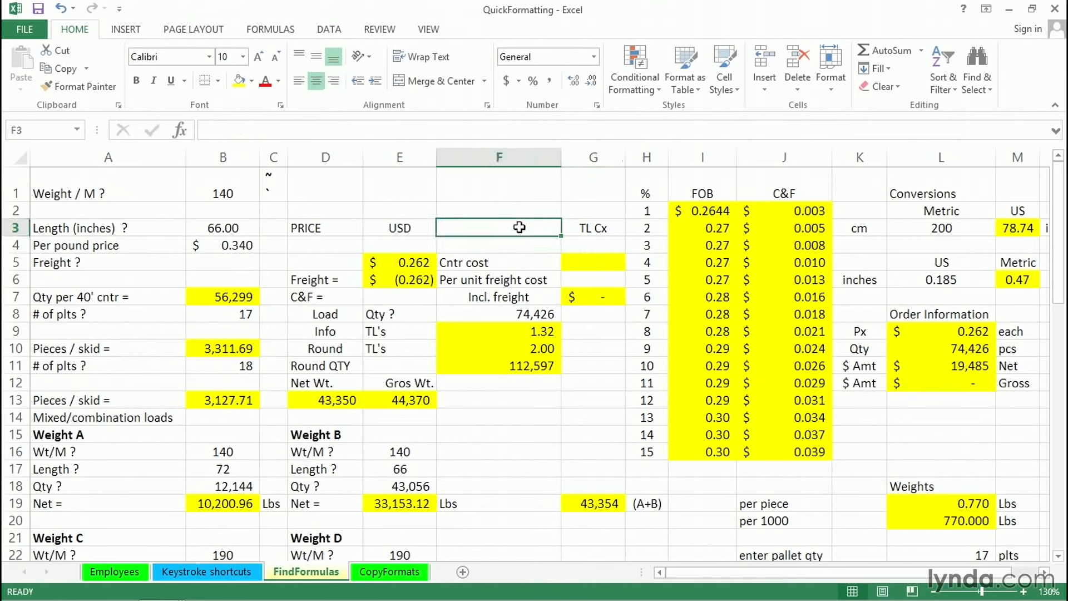
pyautogui.write('=')
pyautogui.click(418, 262)
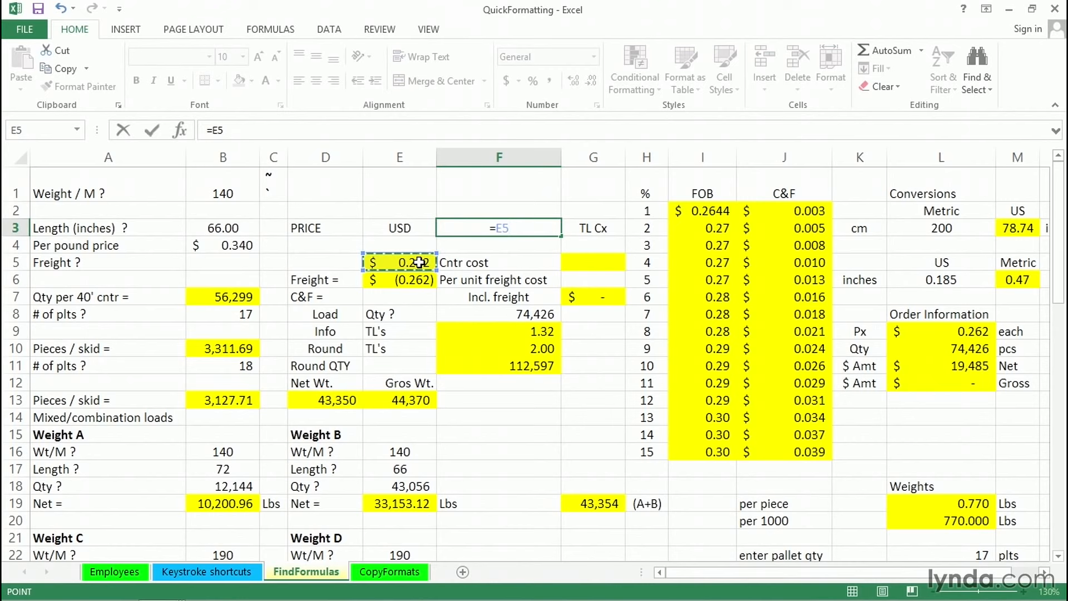
pyautogui.write('*2')
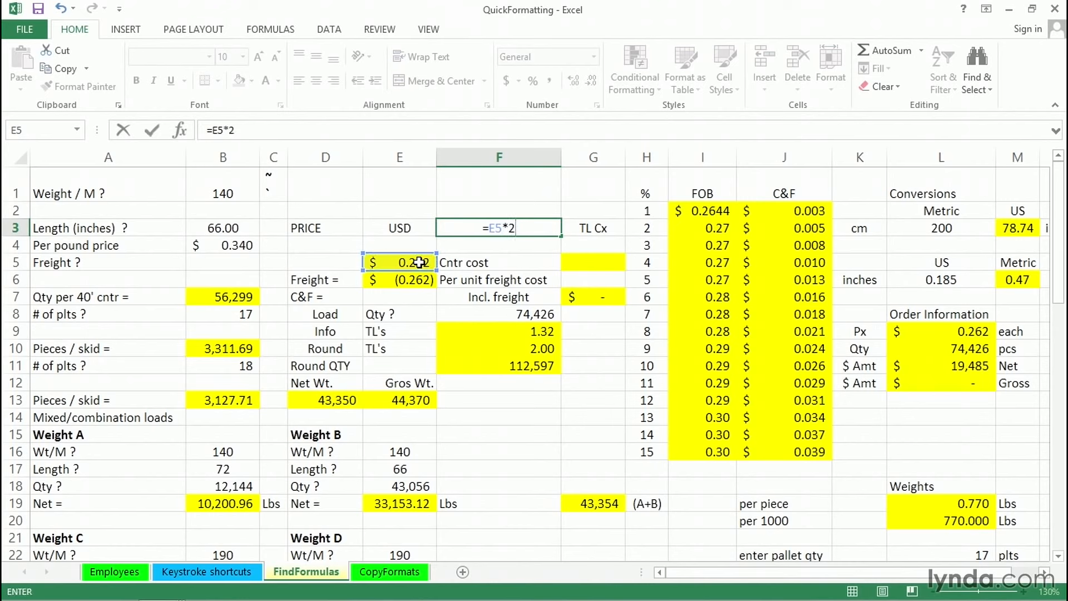
pyautogui.hotkey('ctrl', 'Return')
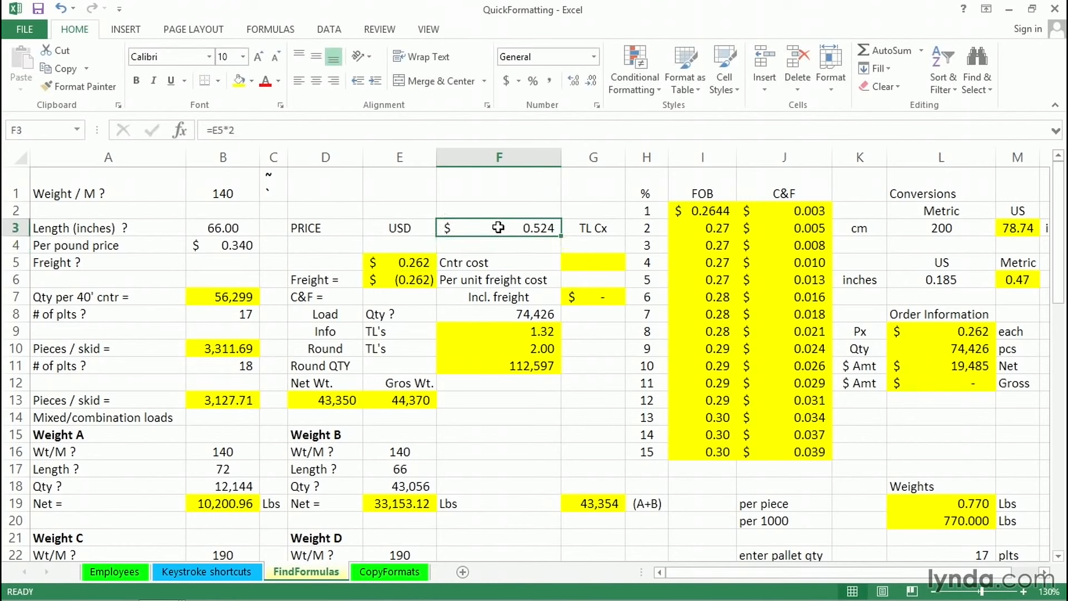
# Step: Undo the new F3 formula, the G5 deletion and the yellow fill on the formula cells
pyautogui.hotkey('ctrl', 'z')
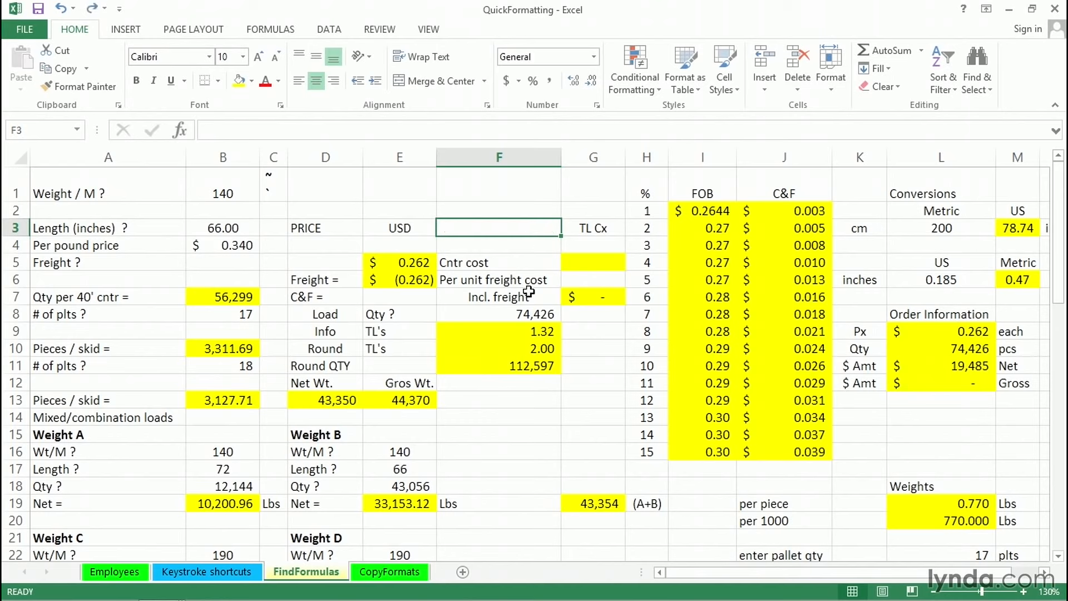
pyautogui.hotkey('ctrl', 'z')
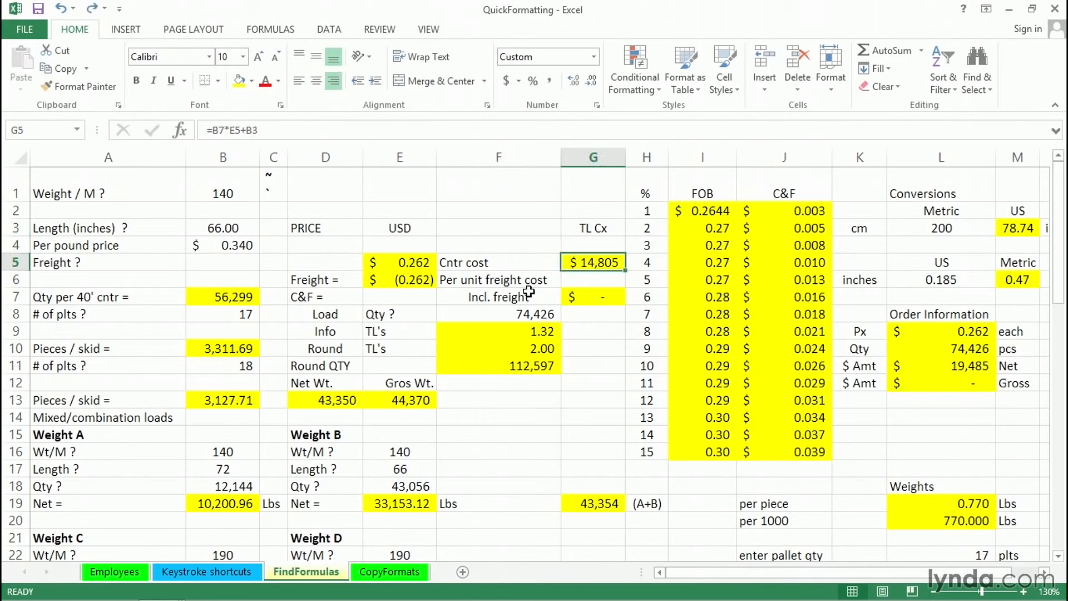
pyautogui.click(591, 330)
pyautogui.hotkey('ctrl', 'z')
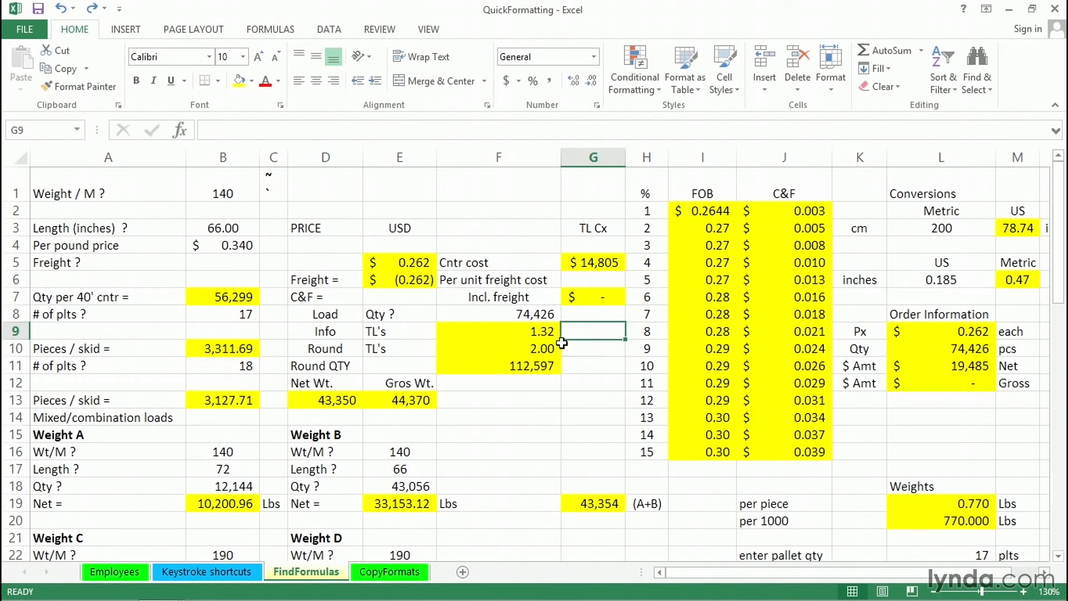
pyautogui.click(581, 379)
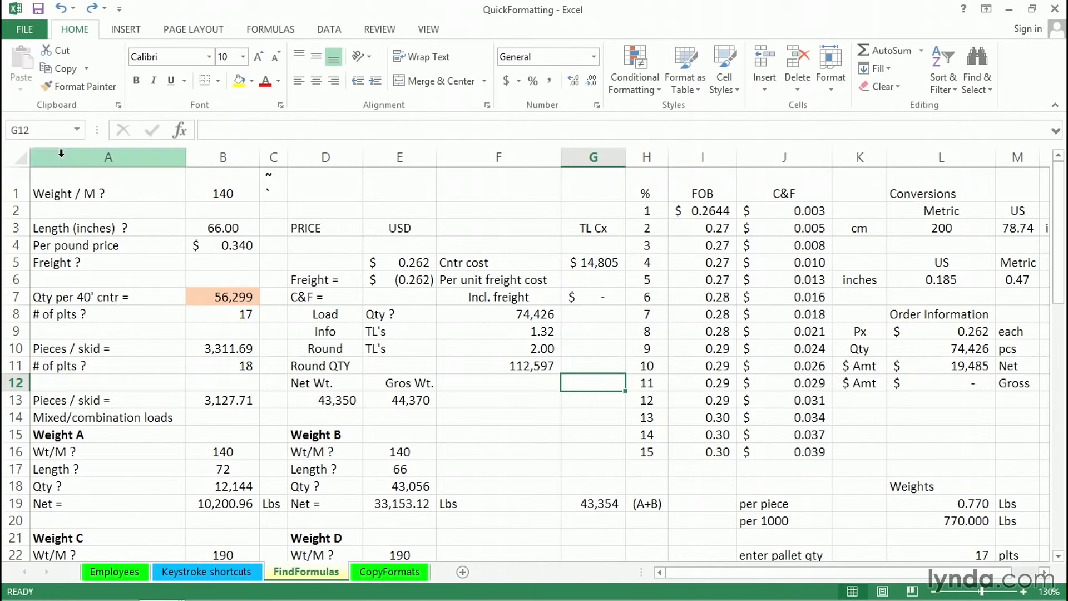
# Step: Start a formula-based conditional formatting rule for the entire FindFormulas sheet, using =ISFORMULA(A1) as its condition
pyautogui.click(21, 156)
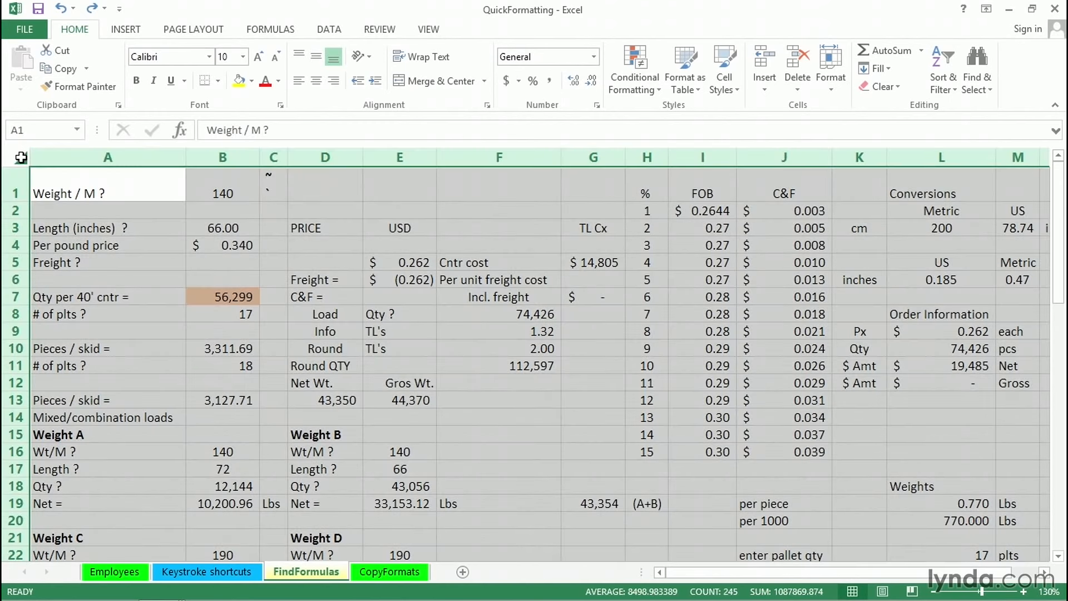
pyautogui.click(628, 72)
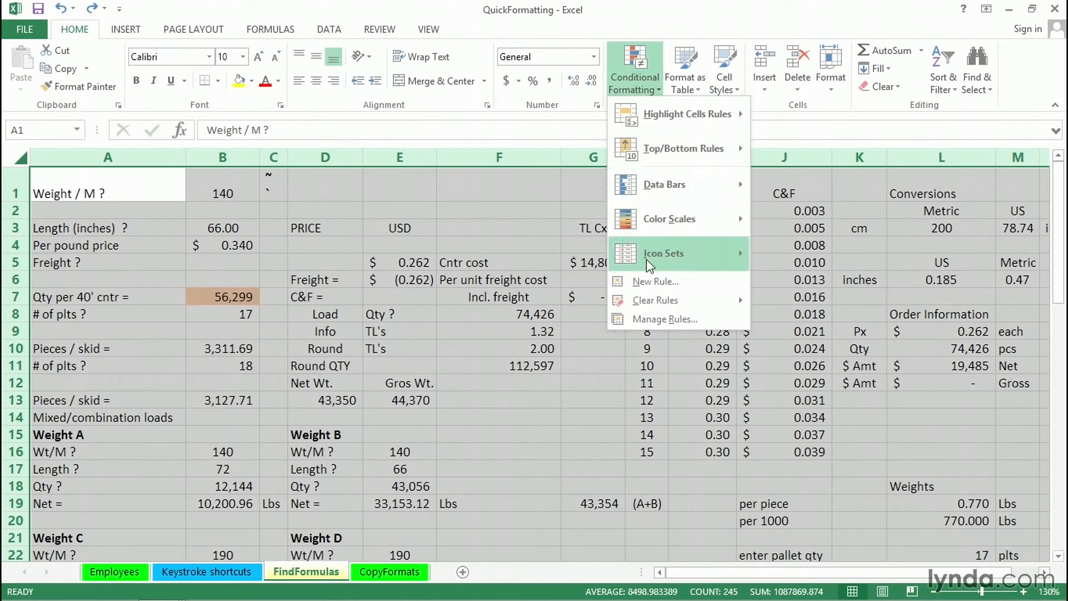
pyautogui.click(652, 282)
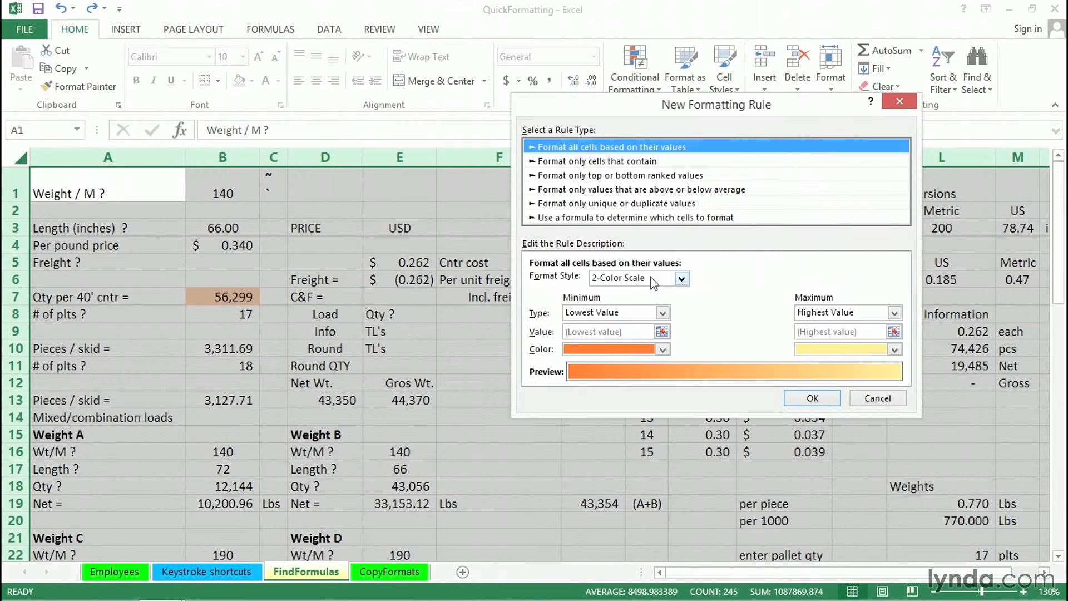
pyautogui.click(568, 218)
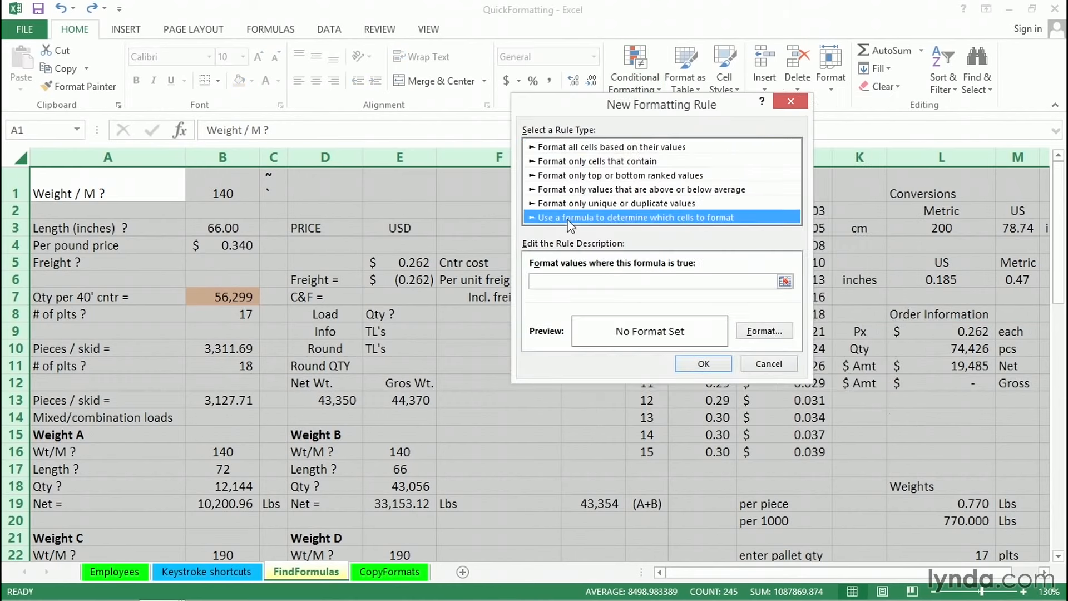
pyautogui.click(562, 280)
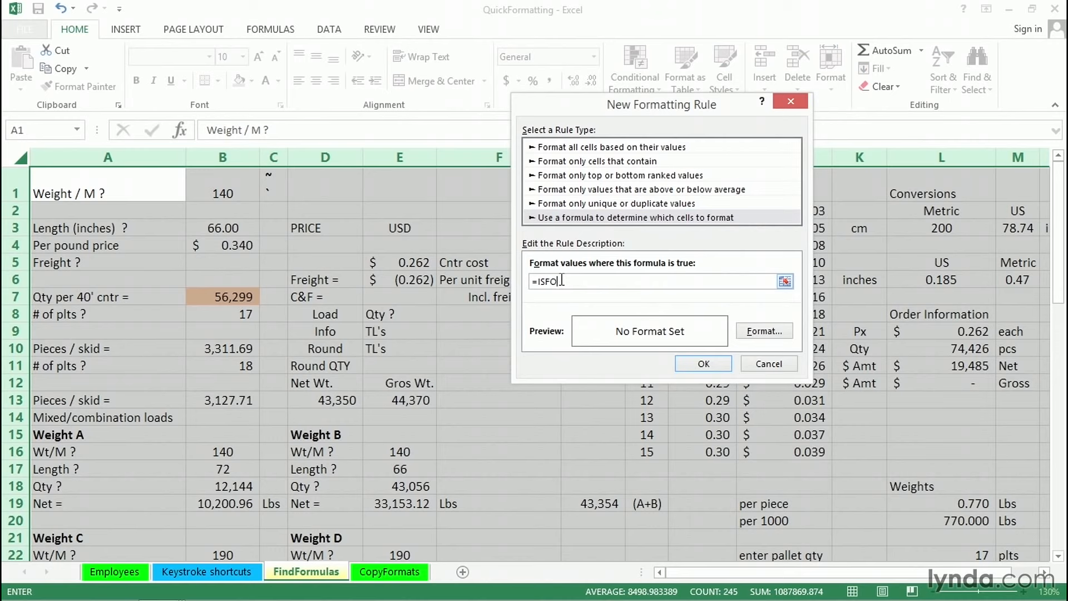
pyautogui.write('MULA(A1')
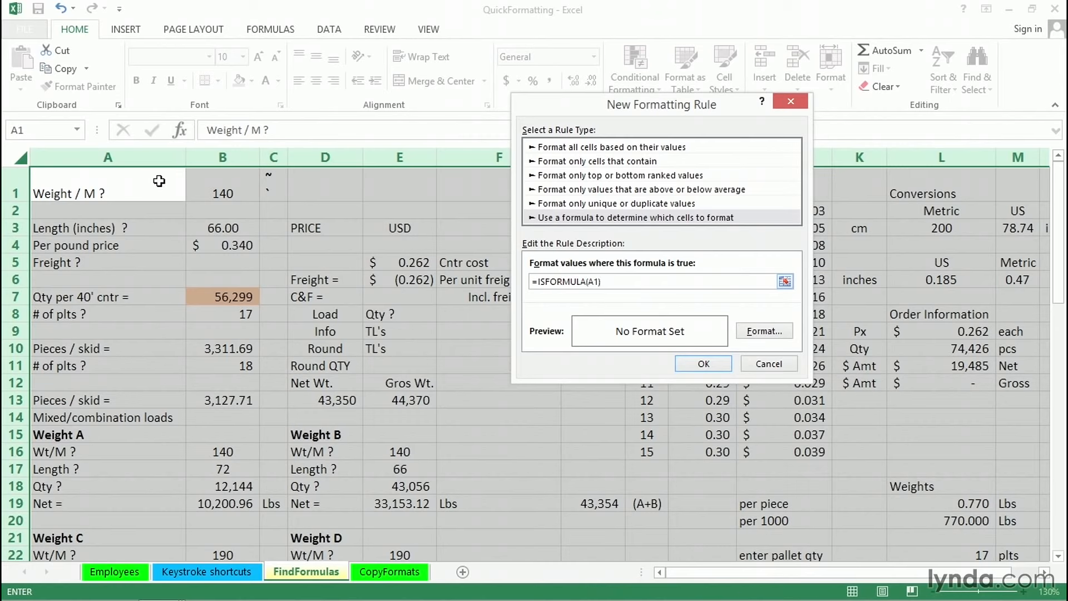
# Step: Set the new rule's format to a yellow background fill
pyautogui.click(765, 332)
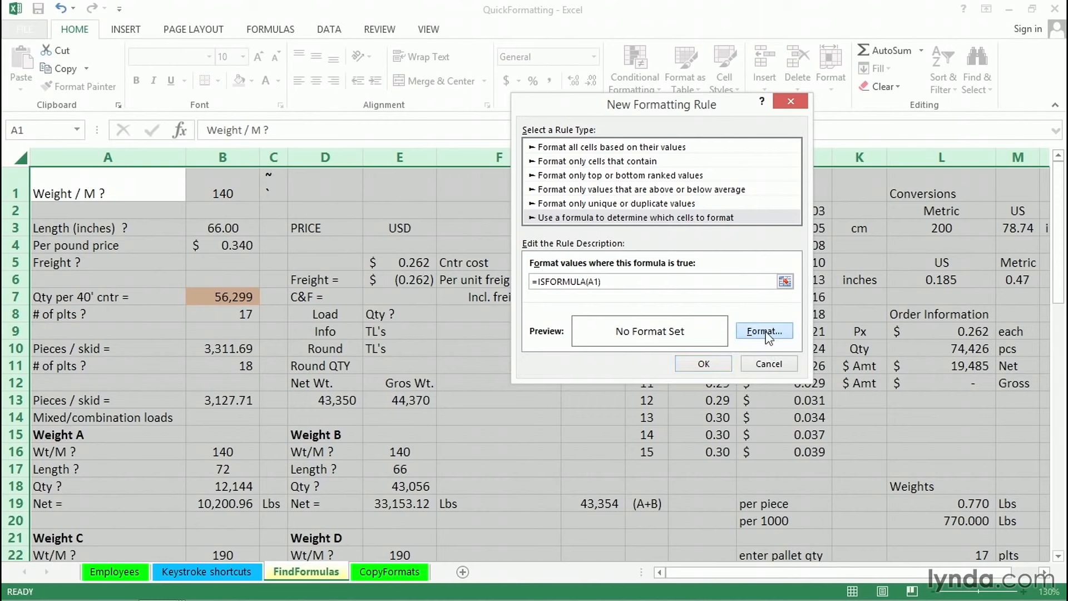
pyautogui.click(581, 221)
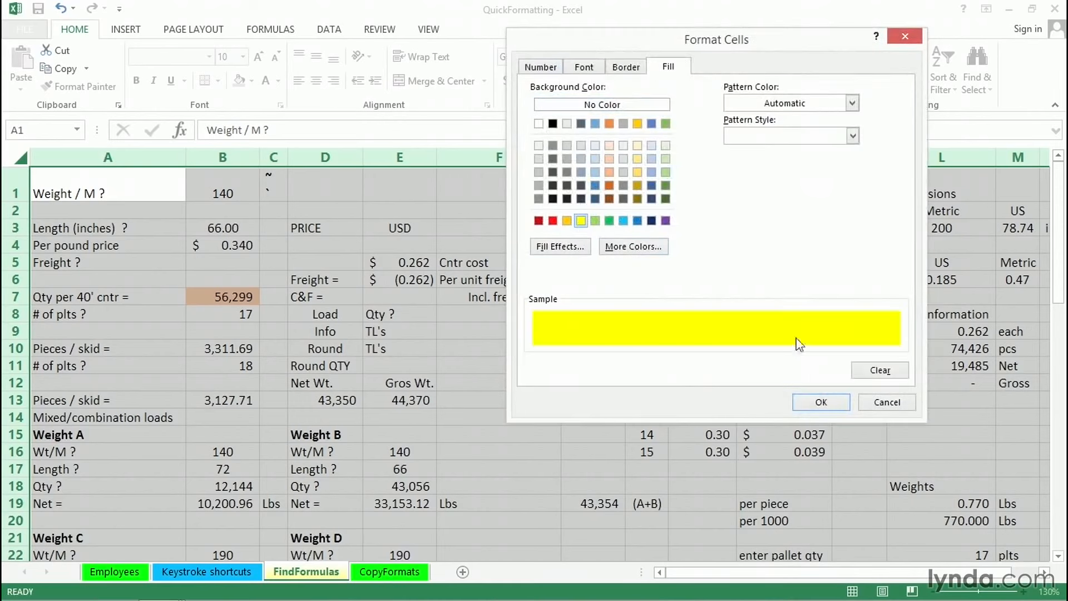
pyautogui.click(820, 401)
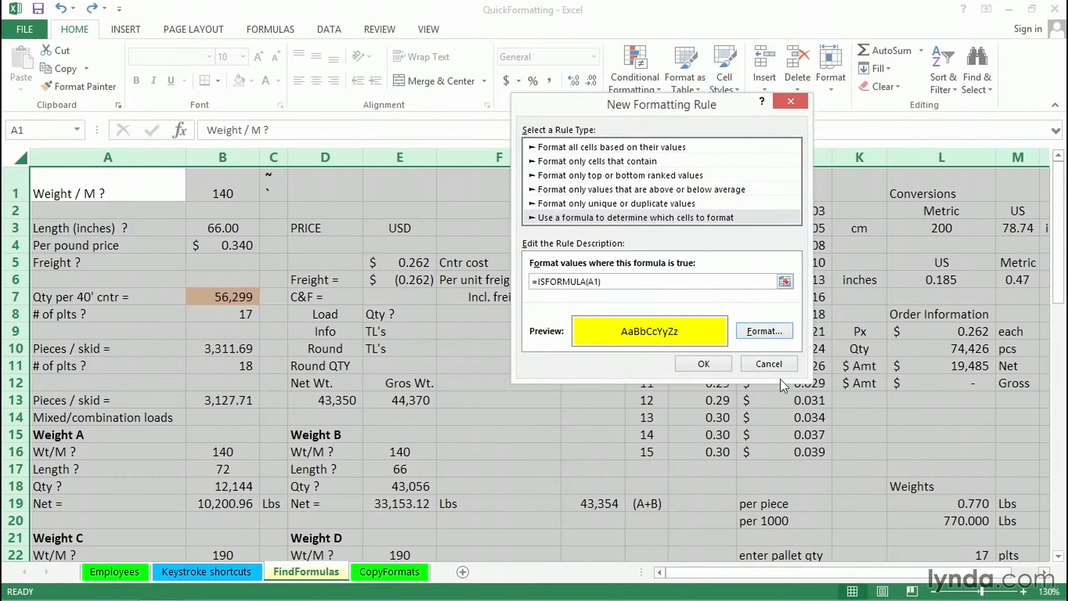
# Step: Apply the yellow ISFORMULA conditional formatting rule to the sheet and delete the formula in G5
pyautogui.click(704, 363)
pyautogui.click(617, 432)
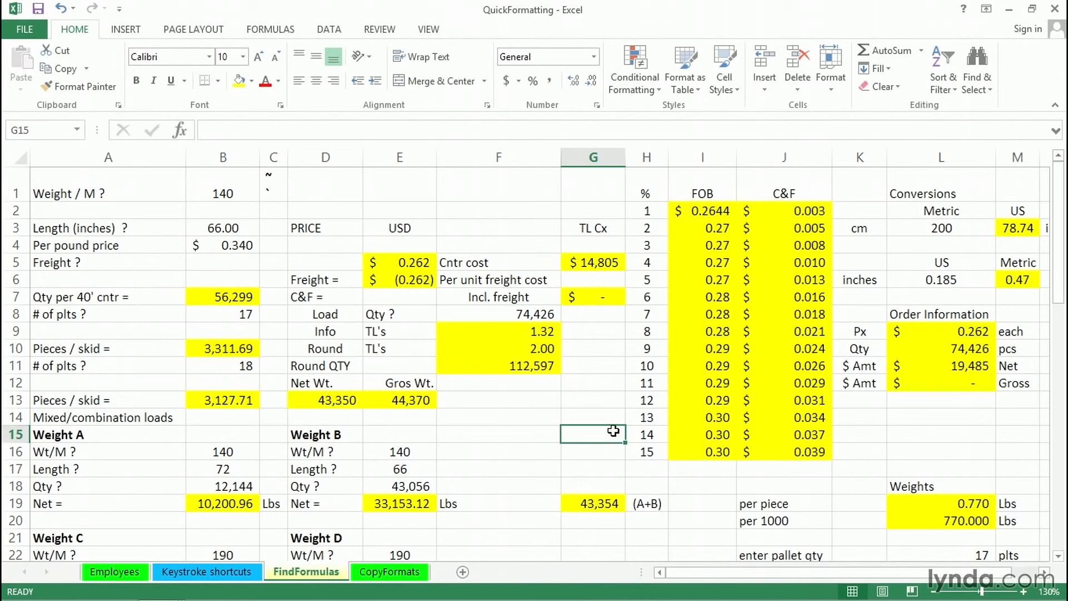
pyautogui.click(612, 263)
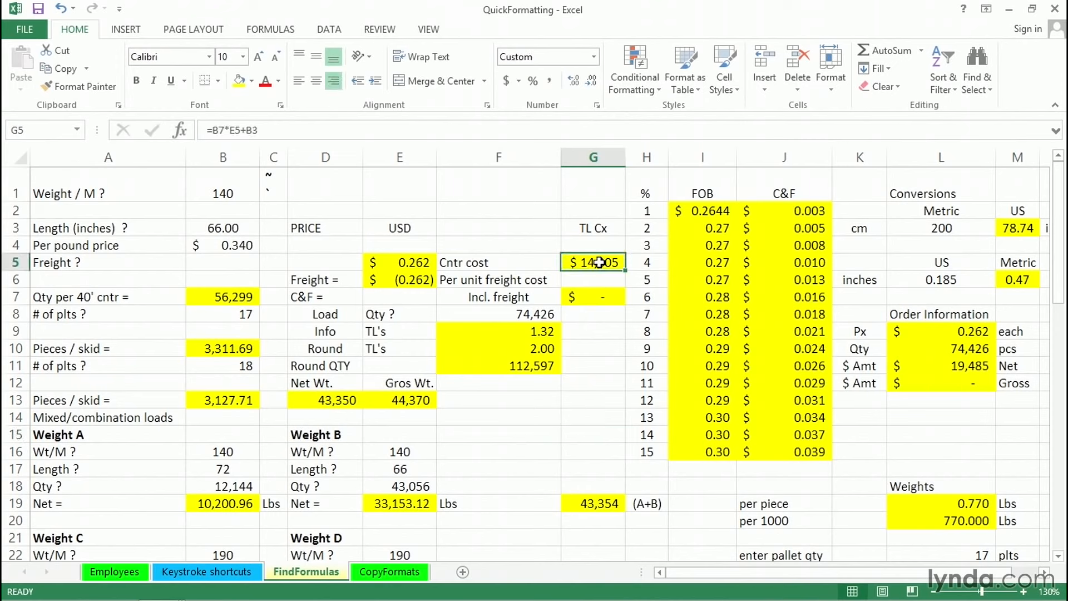
pyautogui.press('Delete')
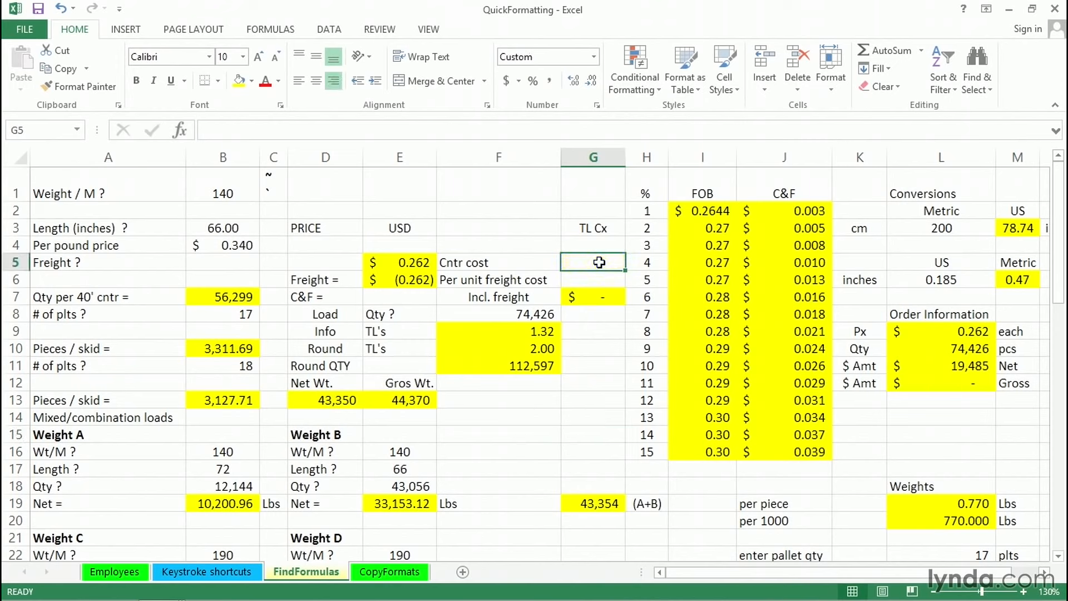
# Step: Enter the formula =E5*2 in cell F3 to test the conditional formatting
pyautogui.click(506, 223)
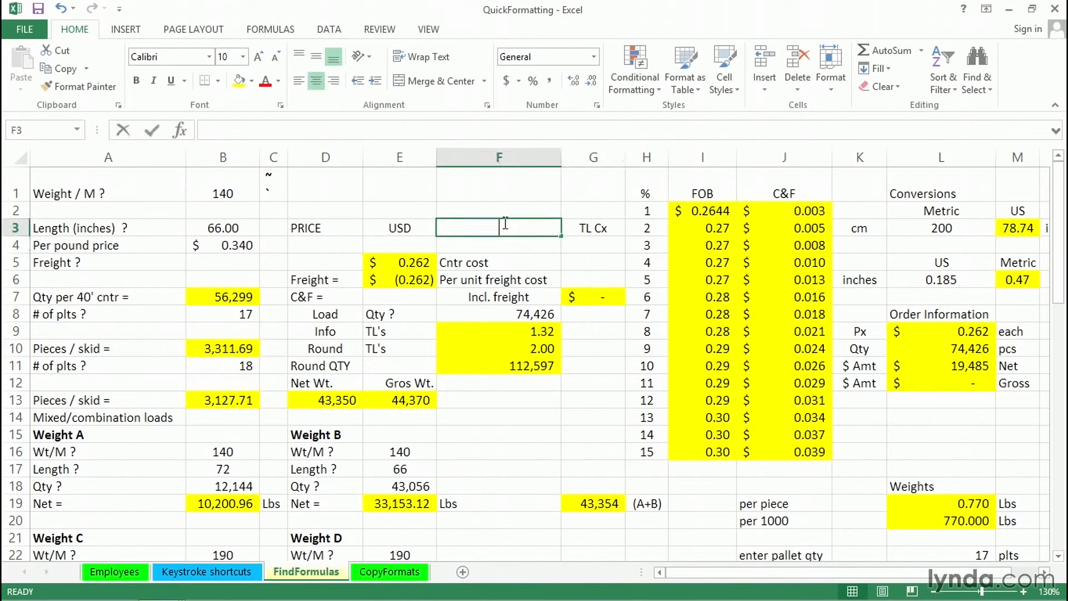
pyautogui.write('=')
pyautogui.click(419, 261)
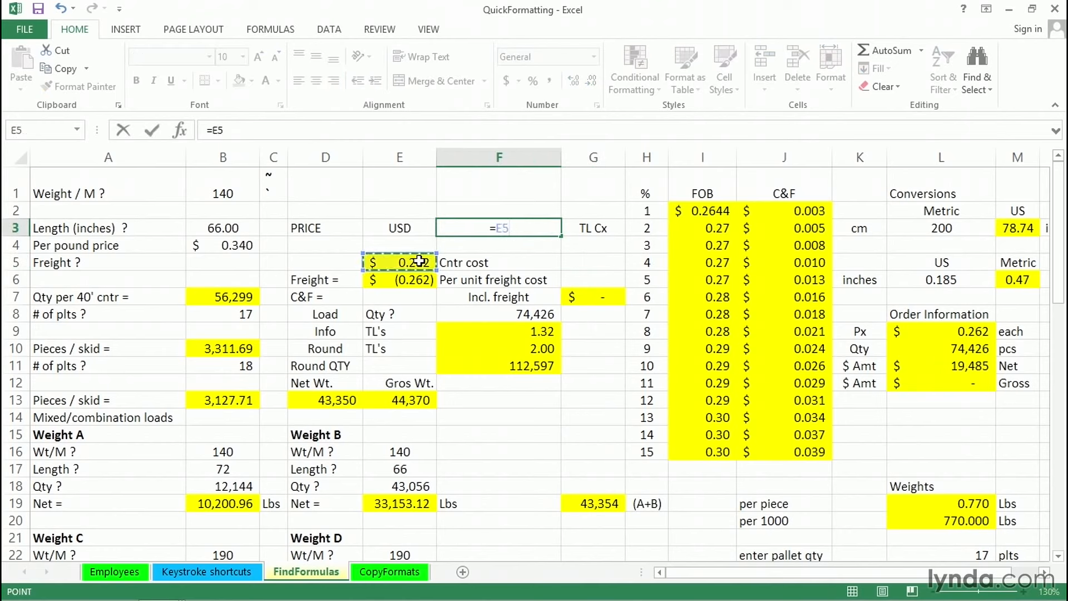
pyautogui.write('*2')
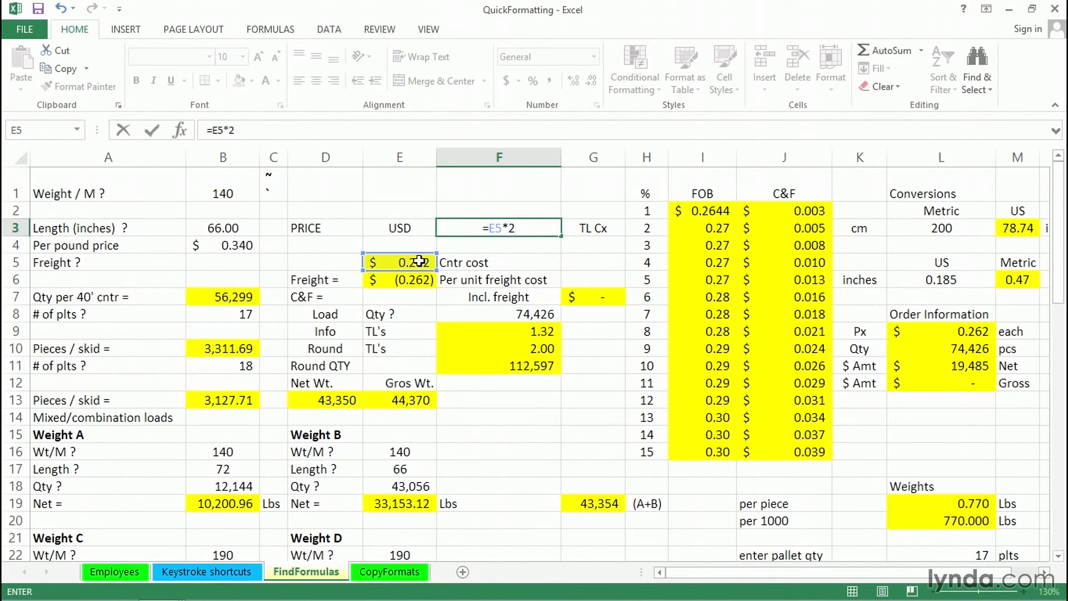
pyautogui.press('Return')
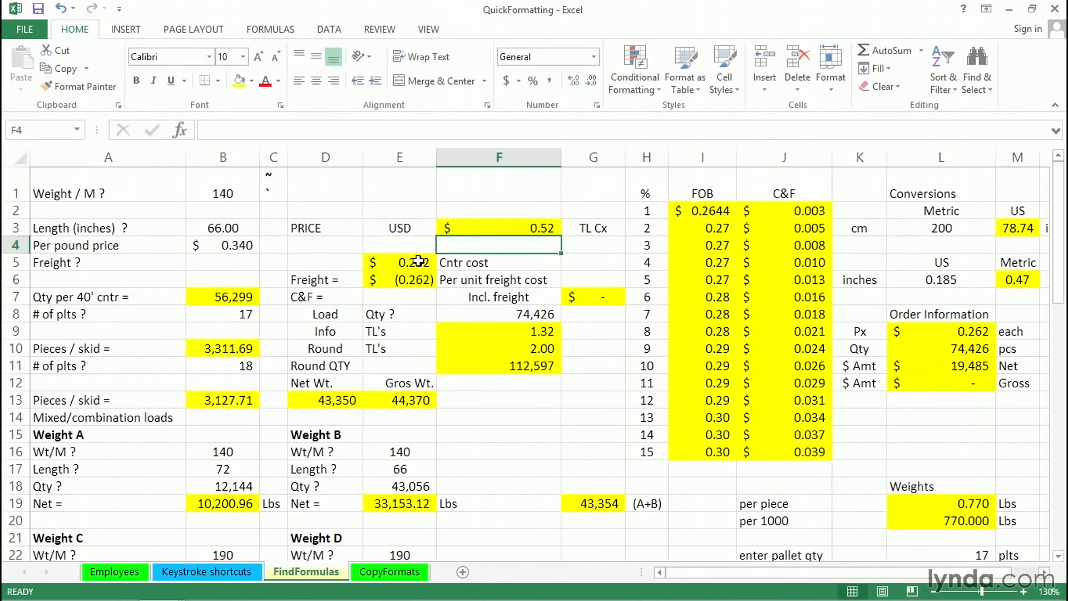
# Step: Review the entire sheet's ISFORMULA conditional formatting rule, examining its formula and format in the rule editor without altering them
pyautogui.click(19, 157)
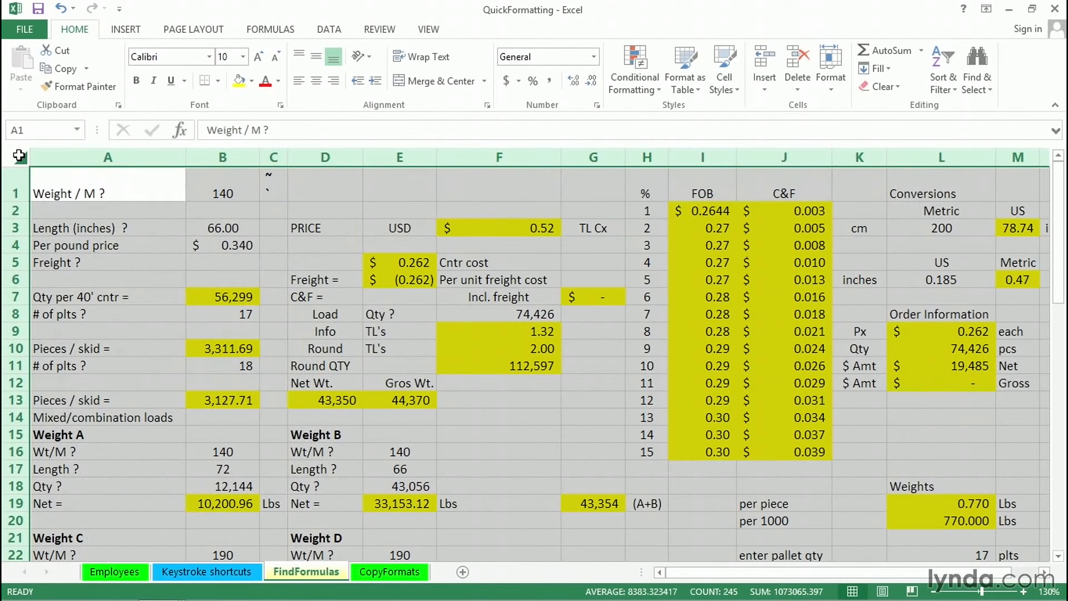
pyautogui.click(633, 71)
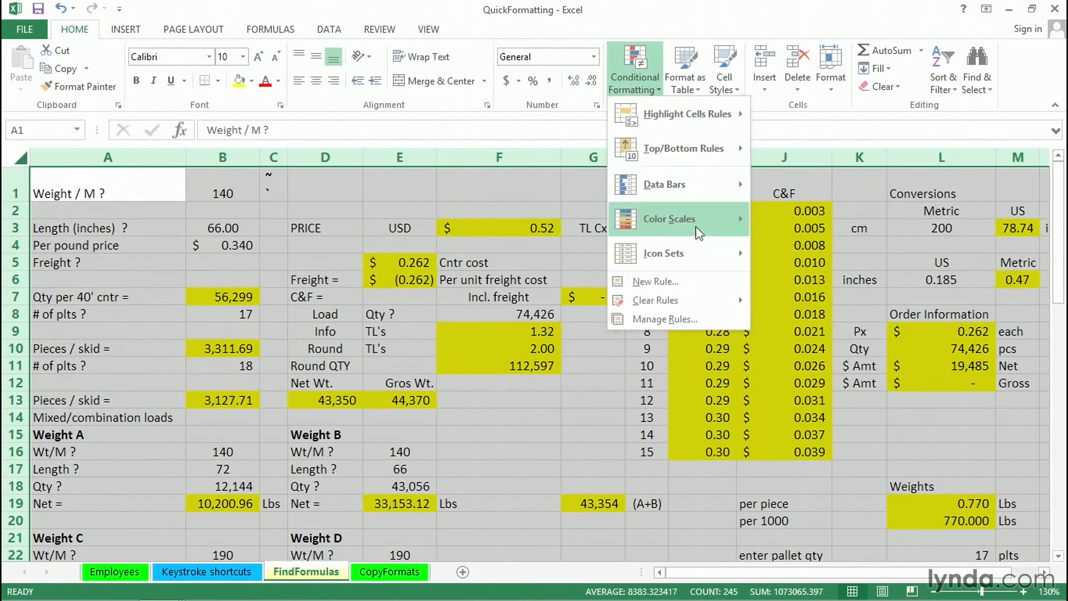
pyautogui.moveTo(651, 299)
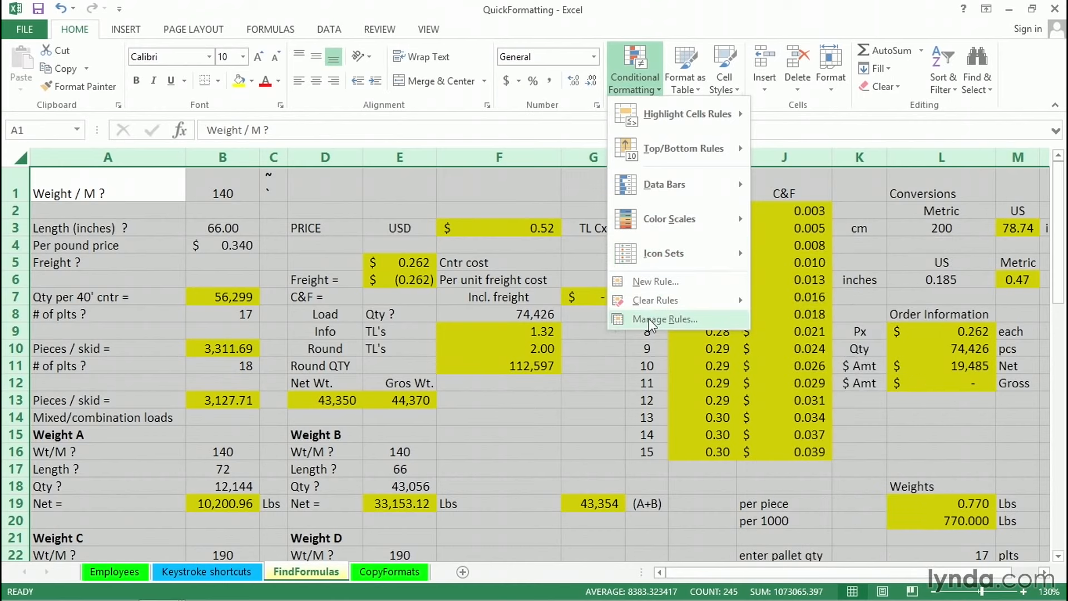
pyautogui.click(649, 318)
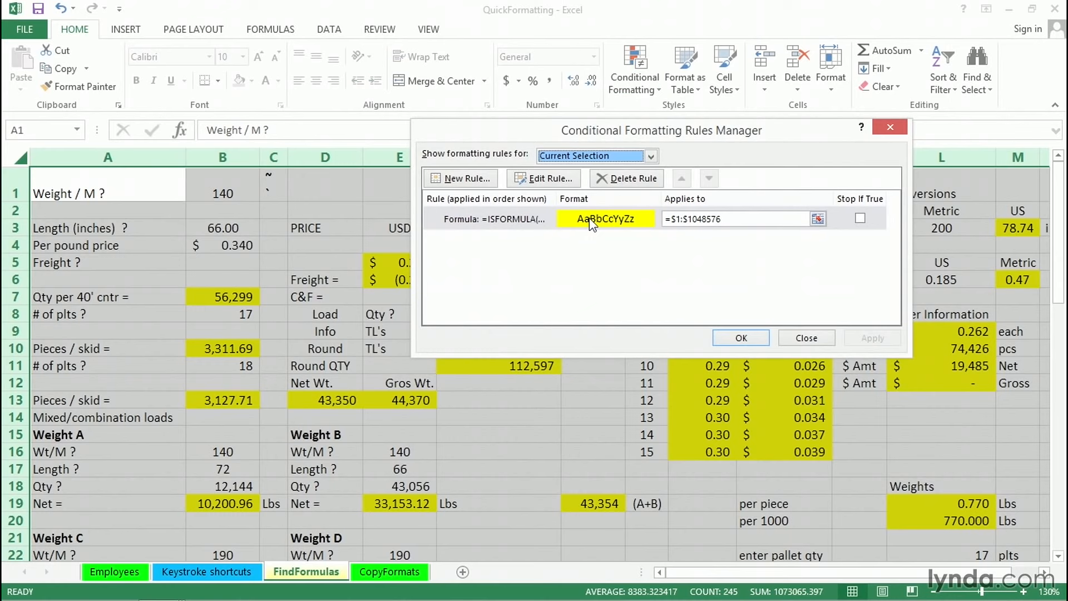
pyautogui.click(592, 223)
pyautogui.click(554, 179)
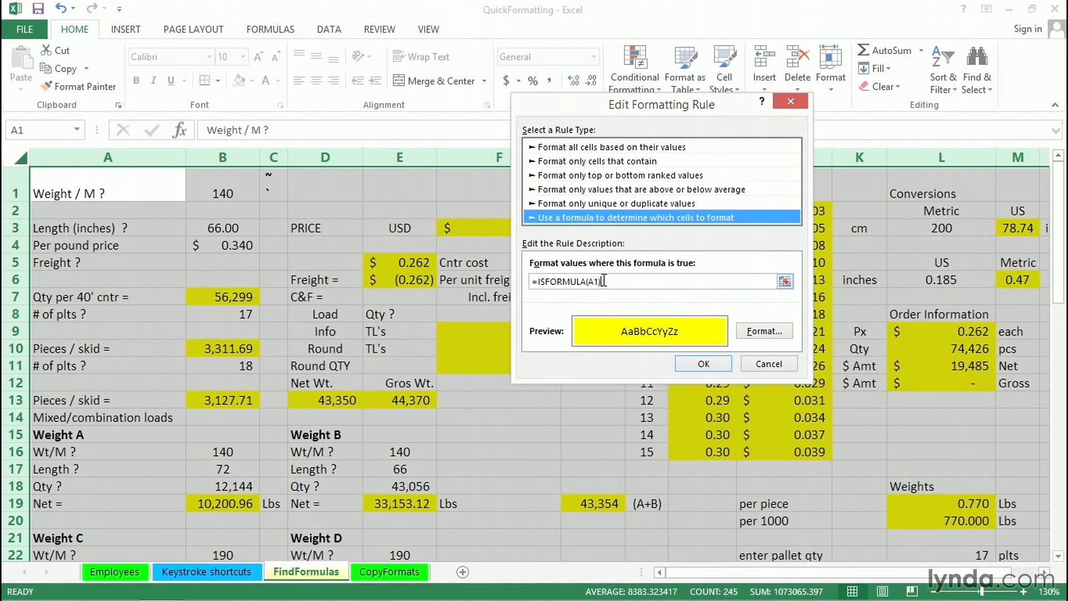
pyautogui.click(604, 281)
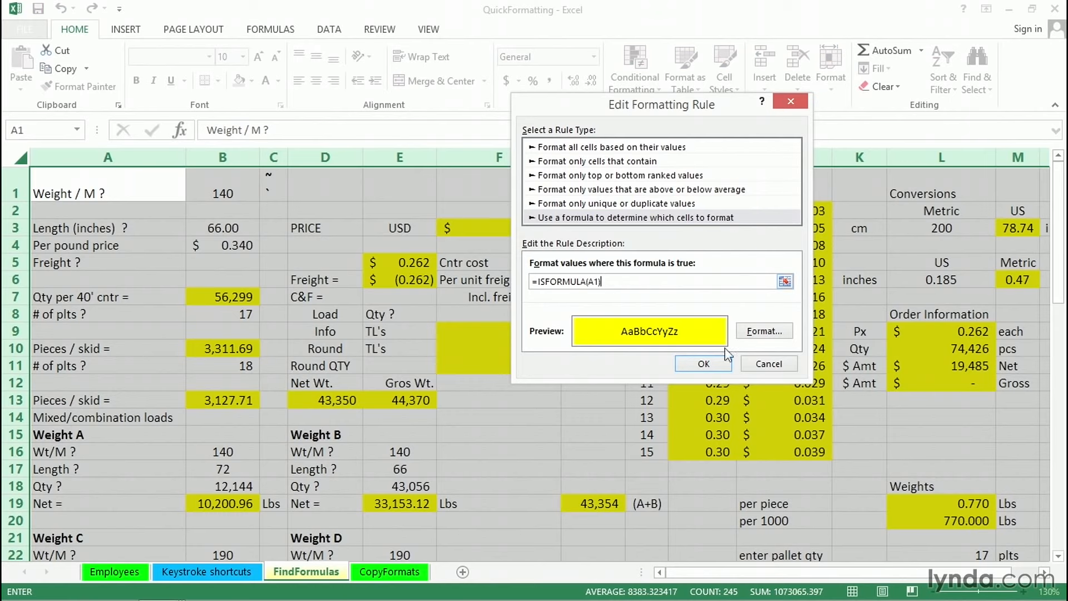
pyautogui.click(710, 365)
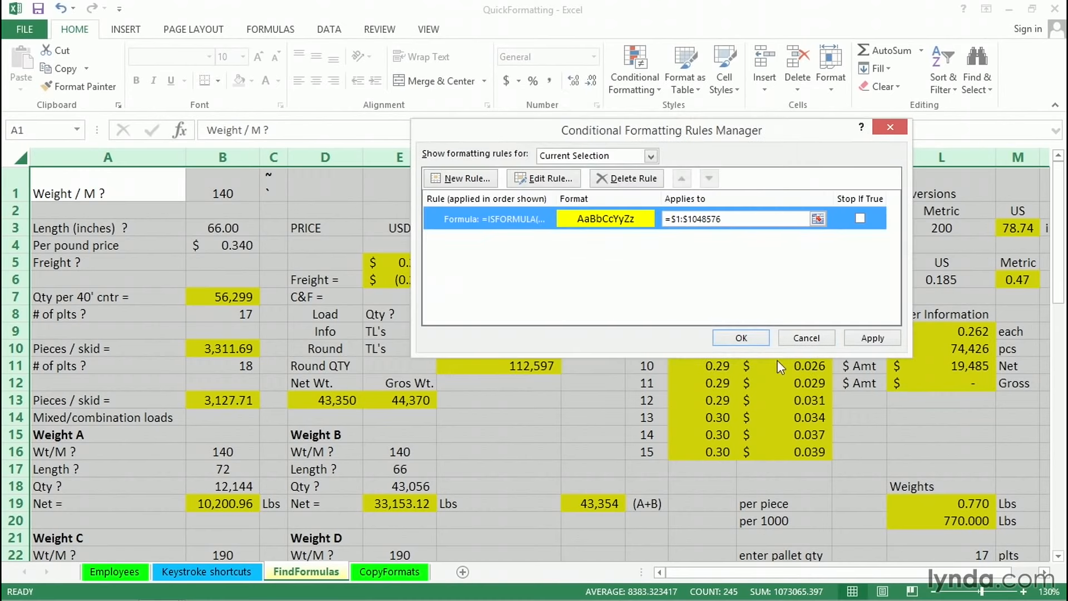
pyautogui.click(744, 338)
pyautogui.click(406, 186)
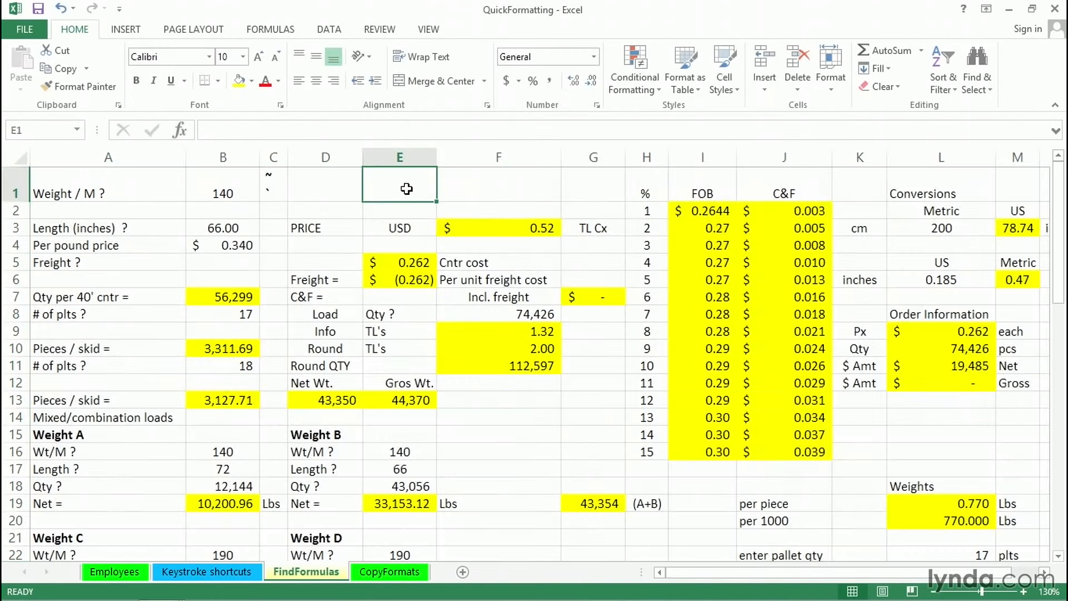
pyautogui.click(504, 447)
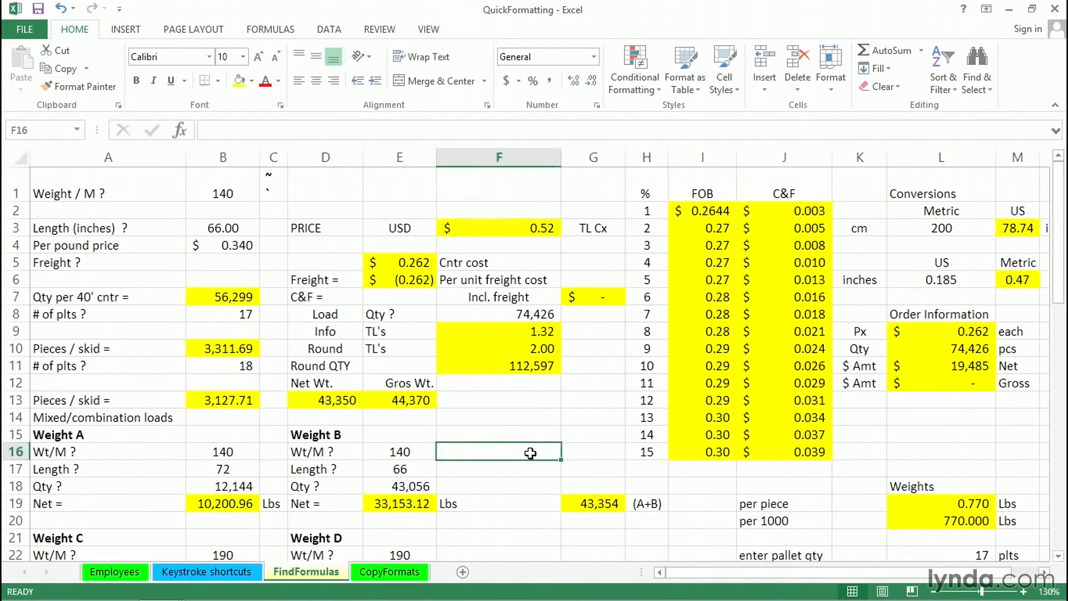
pyautogui.click(540, 415)
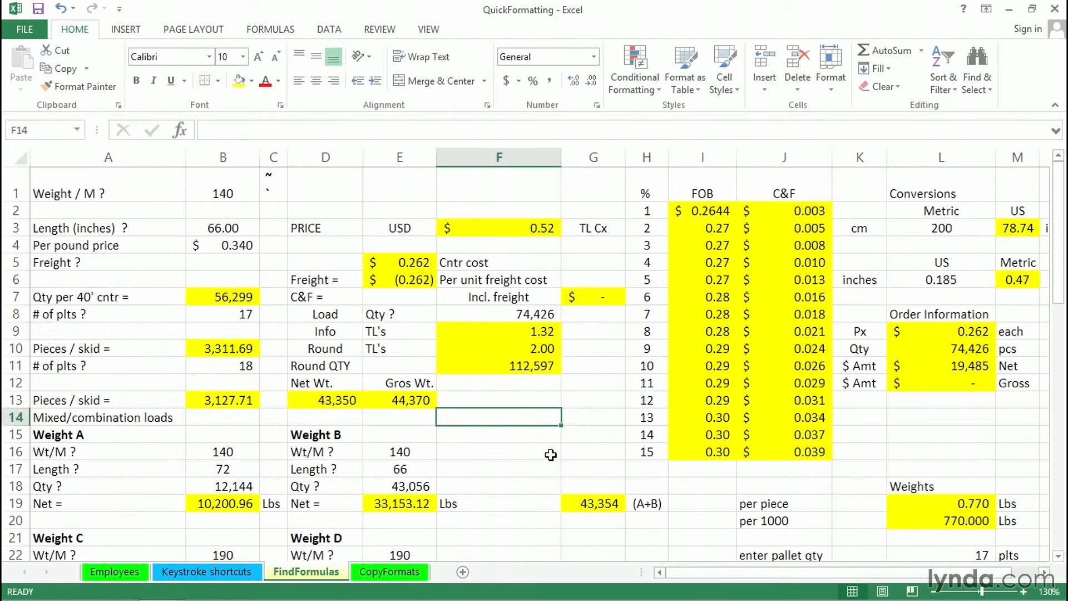